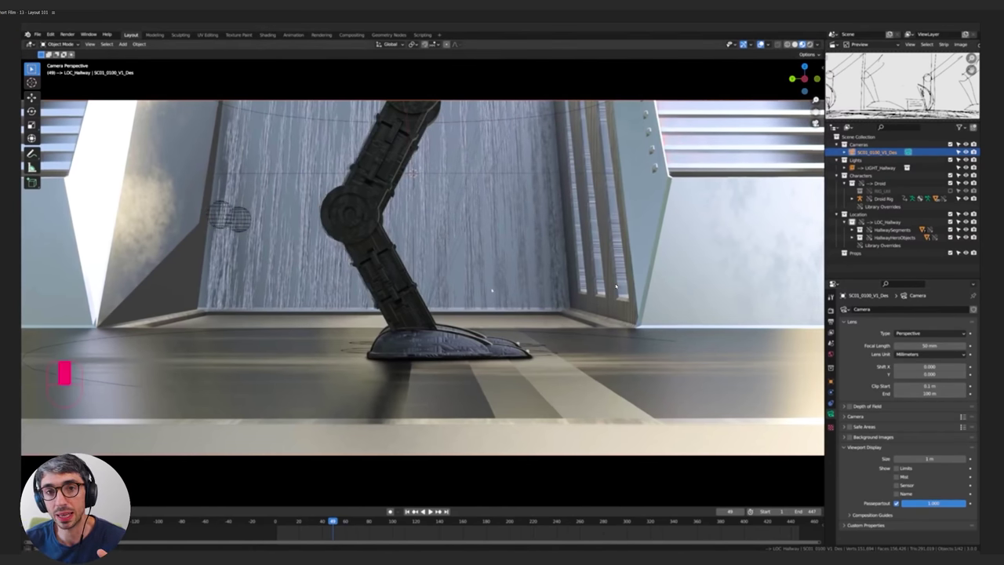
# Reset the Camera to View lock to its default value and bring up the Quick Favorites for the droid's low-angle shot.
pyautogui.keyDown('shift'); pyautogui.moveTo(502, 282); pyautogui.dragTo(496, 299, button='middle'); pyautogui.keyUp('shift')
pyautogui.press('t')
pyautogui.rightClick(684, 159)
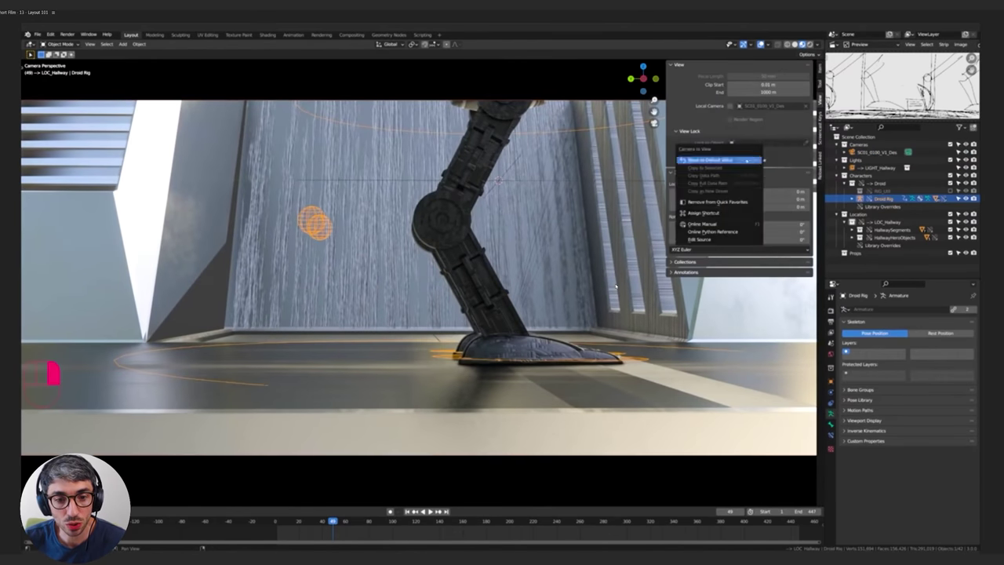
pyautogui.click(718, 159)
pyautogui.press('n')
pyautogui.press('q')
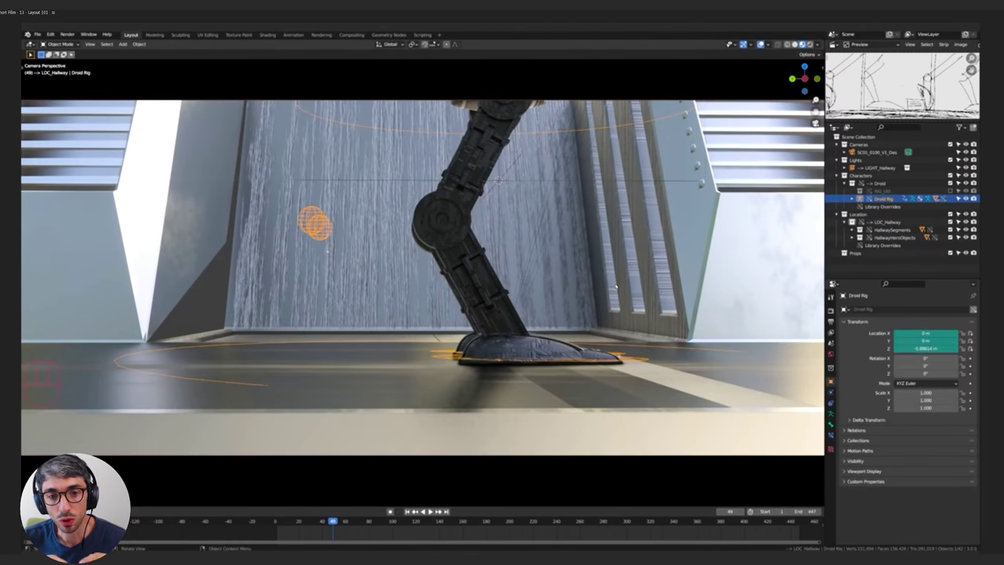
# Set the droid rig's walk action name to Droid_March and play back the walk cycle.
pyautogui.click(406, 354)
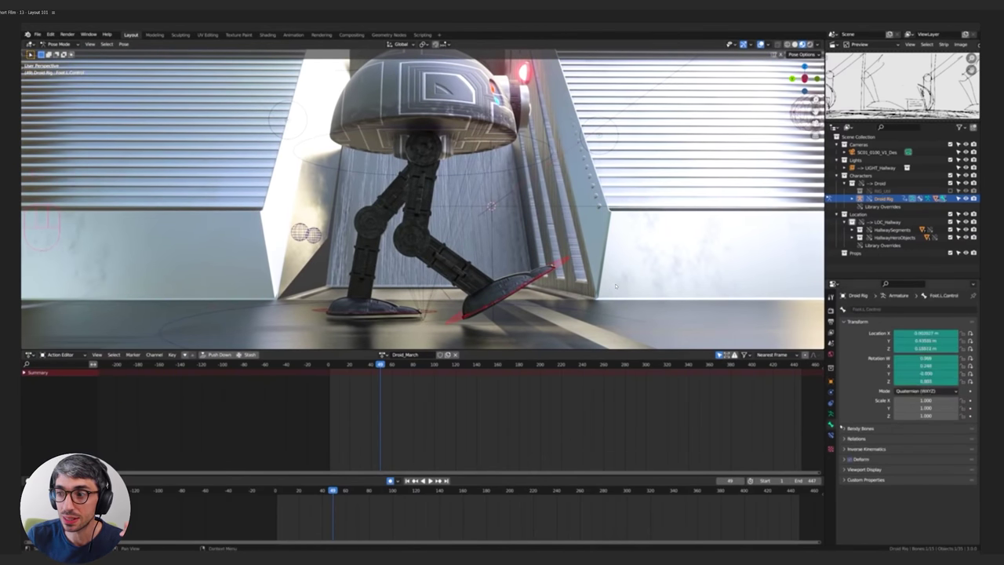
pyautogui.press('n')
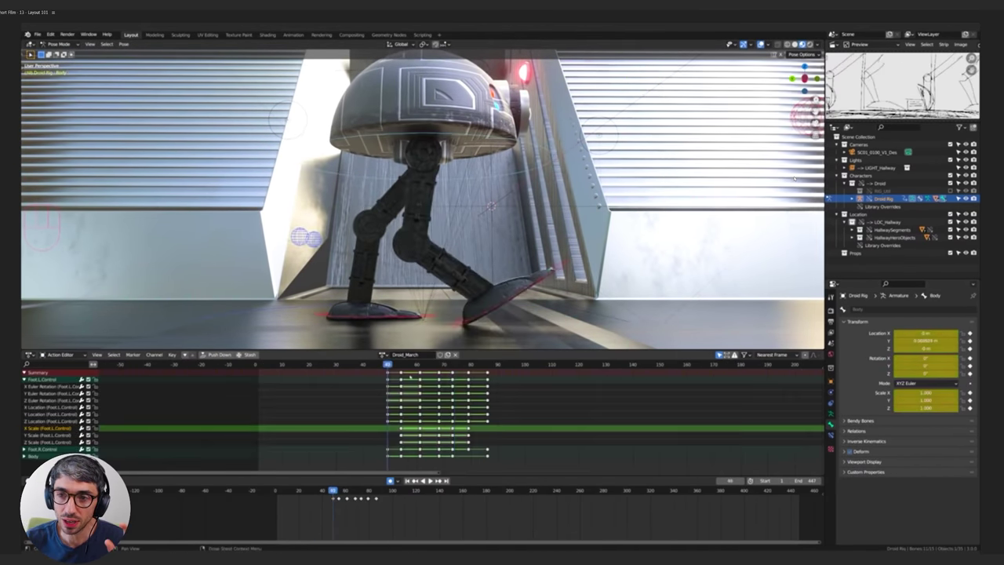
pyautogui.press('space')
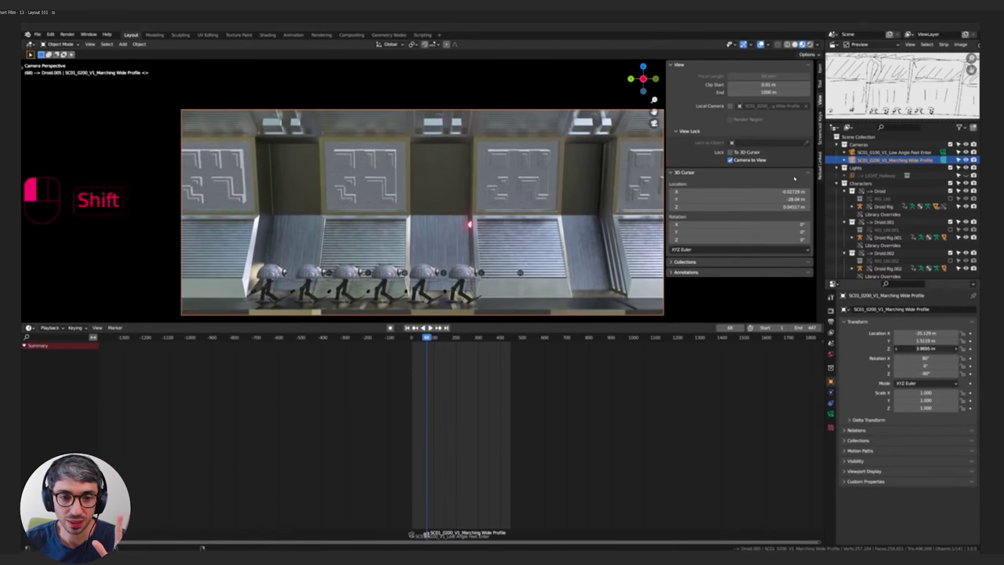
# Play through the Marching Wide Profile shot and pick the droids' master control in the wide camera view.
pyautogui.press('space')
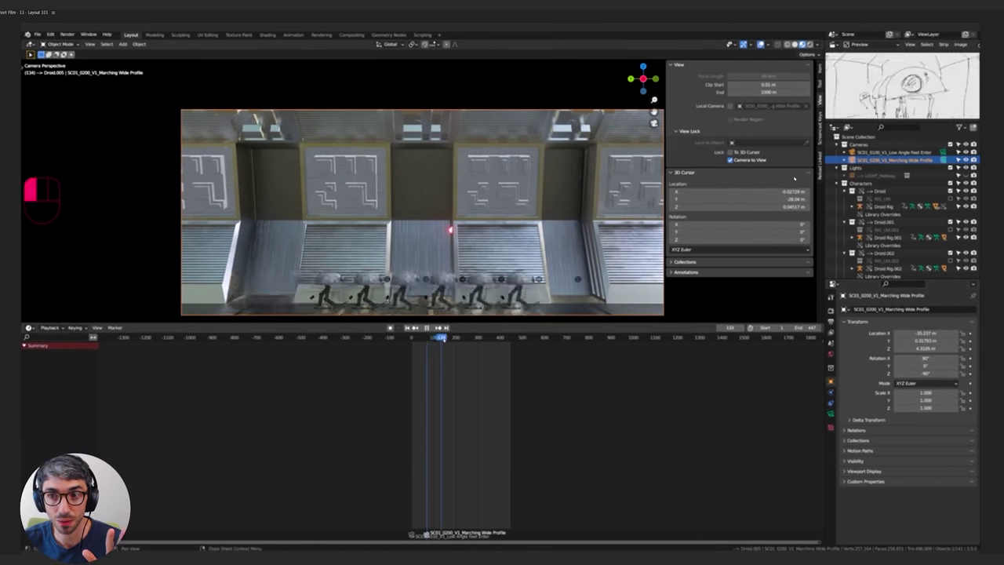
pyautogui.press('Right')
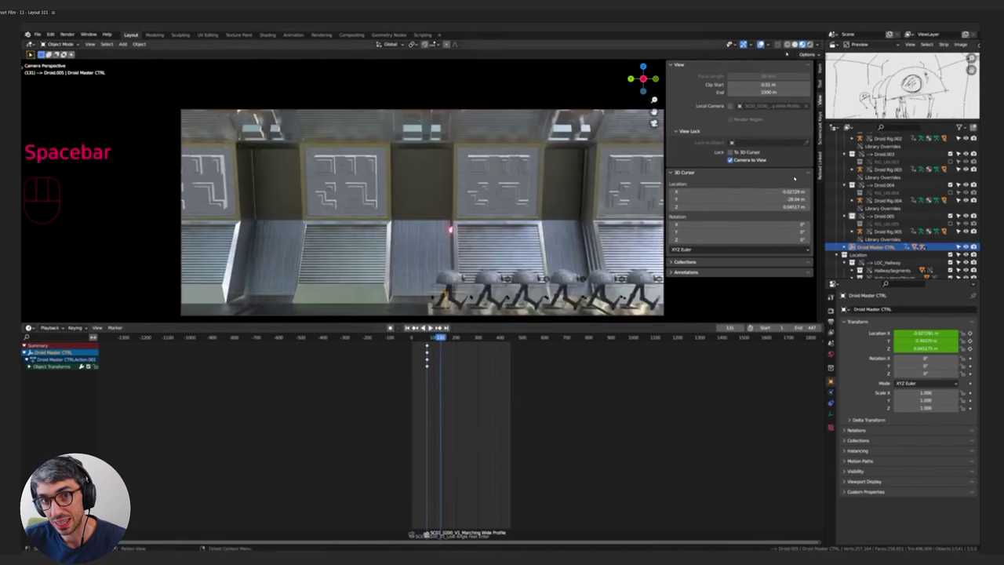
pyautogui.click(451, 248)
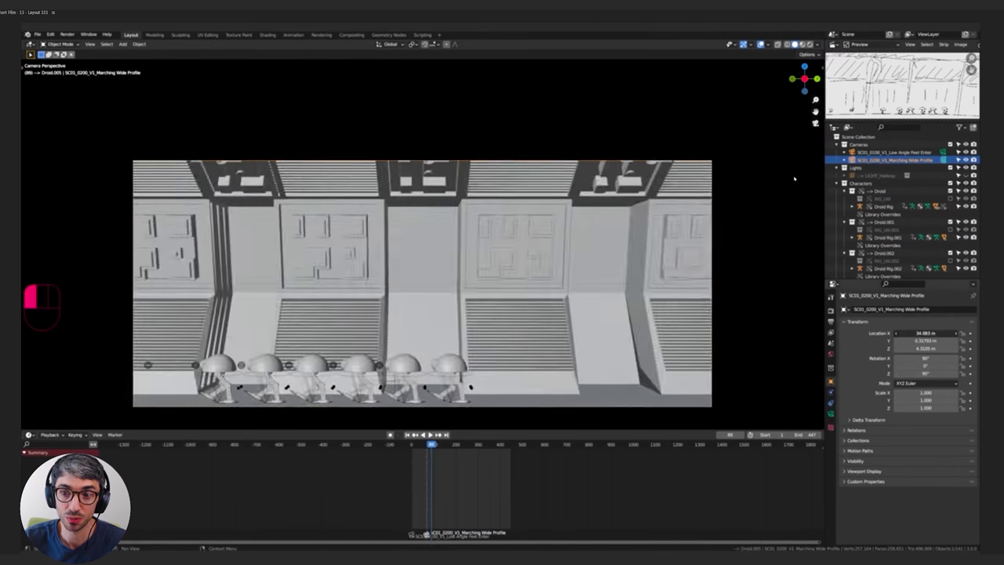
# At frame 116, duplicate the Marching Wide Profile camera and name the copy SC01_0300_V1_Peek Out.
pyautogui.press('Left')
pyautogui.press('Left')
pyautogui.press('Left')
pyautogui.press('Left')
pyautogui.press('Left')
pyautogui.press('Right')
pyautogui.press('Right')
pyautogui.press('Left')
pyautogui.hotkey('shift', 'd')
pyautogui.doubleClick(886, 167)
pyautogui.write('SC01_0300_V1_Peek Out')
# Bind the Peek Out camera to a timeline marker and set its clipping range from 0.1 m to 1000 m.
pyautogui.click(831, 413)
pyautogui.hotkey('ctrl', 'b')
pyautogui.click(928, 386)
pyautogui.write('1')
pyautogui.press('Tab')
pyautogui.write('1000')
pyautogui.press('Return')
# Angle the Peek Out camera down the hallway toward the oncoming droids and play back the shot.
pyautogui.moveTo(422, 283); pyautogui.dragTo(486, 282, button='middle')
pyautogui.click(380, 444)
pyautogui.press('space')
pyautogui.press('space')
pyautogui.click(390, 444)
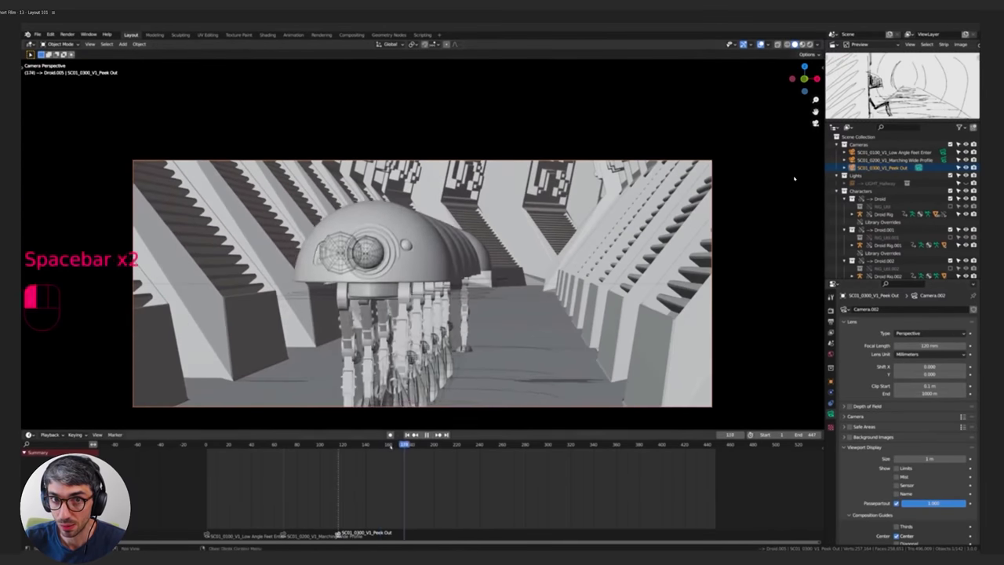
# Go to frame 116 and show the active camera view in the second 3D viewport.
pyautogui.click(831, 381)
pyautogui.click(340, 444)
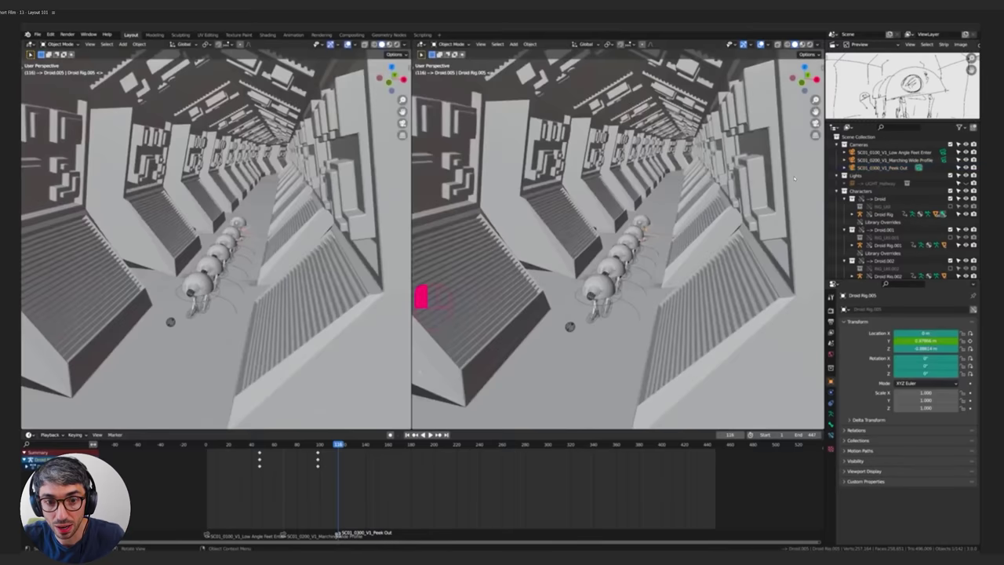
pyautogui.press('KP_0')
pyautogui.keyDown('shift'); pyautogui.moveTo(794, 220); pyautogui.dragTo(794, 179, button='middle'); pyautogui.keyUp('shift')
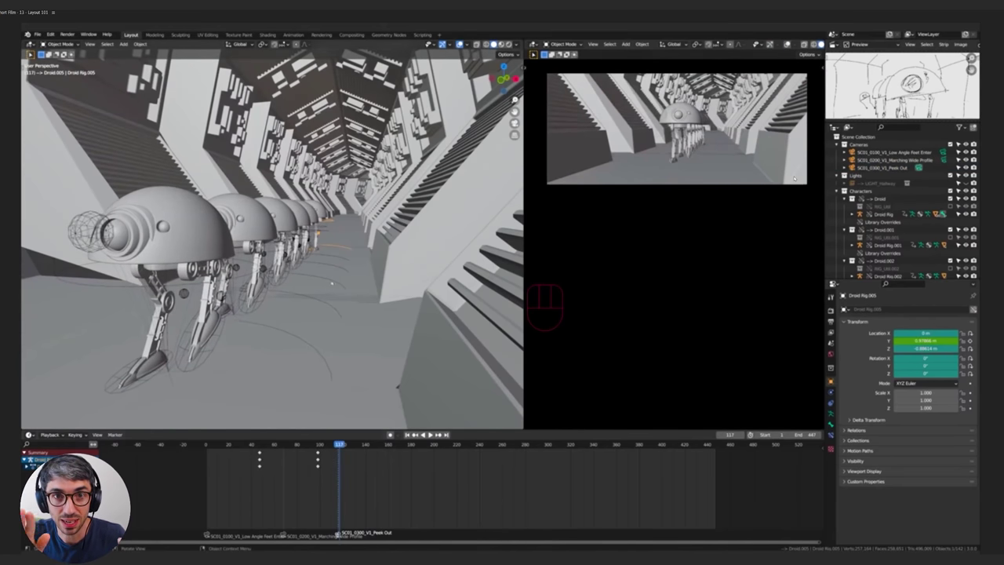
# Play the Peek Out shot in both viewports and open the Preferences.
pyautogui.press('space')
pyautogui.click(50, 34)
pyautogui.click(64, 155)
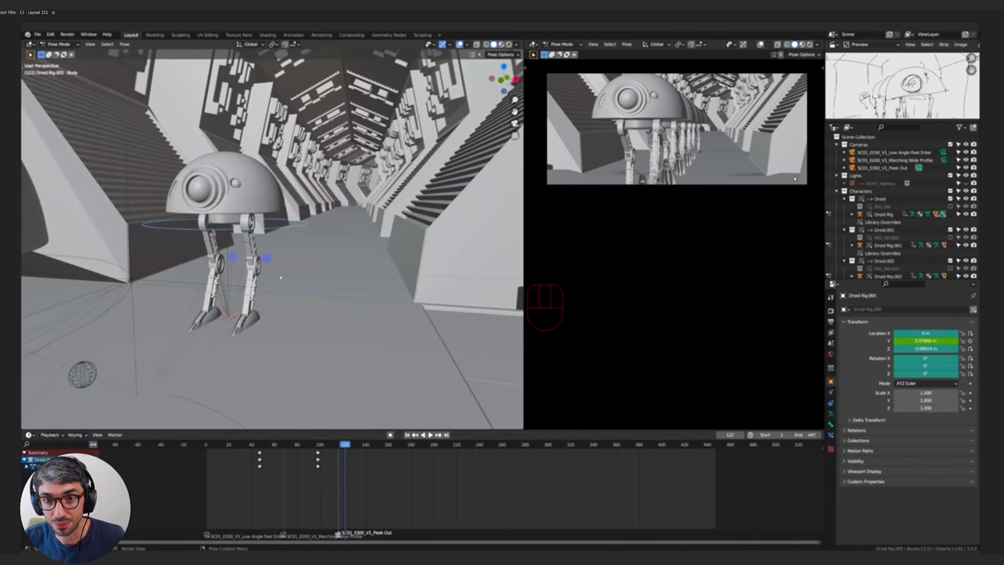
# Select all bones of the last droid, switch the timeline to a Dope Sheet and move the droid into its peeking pose.
pyautogui.press('a')
pyautogui.click(29, 435)
pyautogui.click(118, 459)
pyautogui.press('g')
pyautogui.press('g')
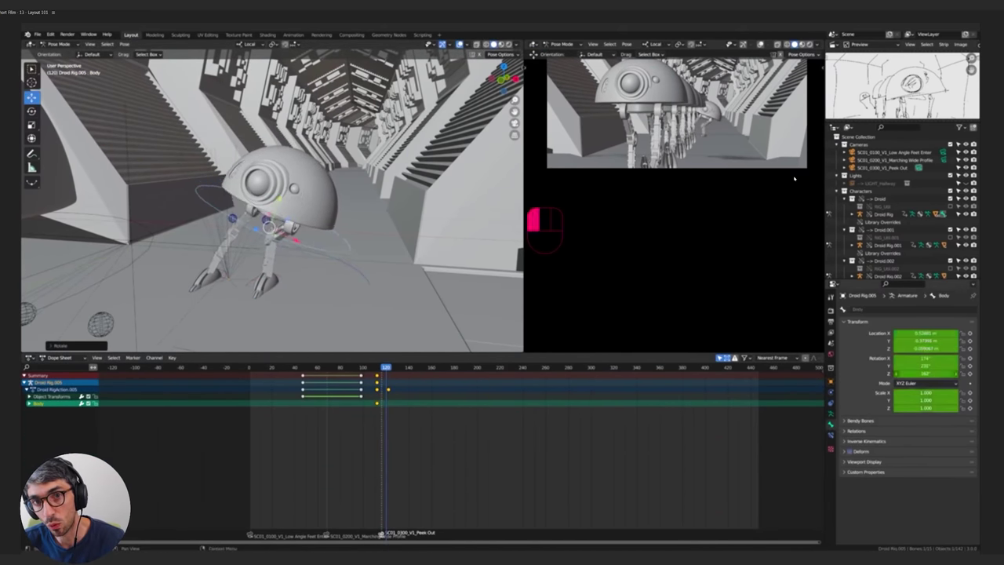
# Move the last droid's right foot control at frame 120 to suit the leaning body.
pyautogui.moveTo(354, 247); pyautogui.dragTo(325, 220, button='middle')
pyautogui.click(325, 191)
pyautogui.hotkey('alt', 'z')
pyautogui.hotkey('alt', 'z')
pyautogui.press('g')
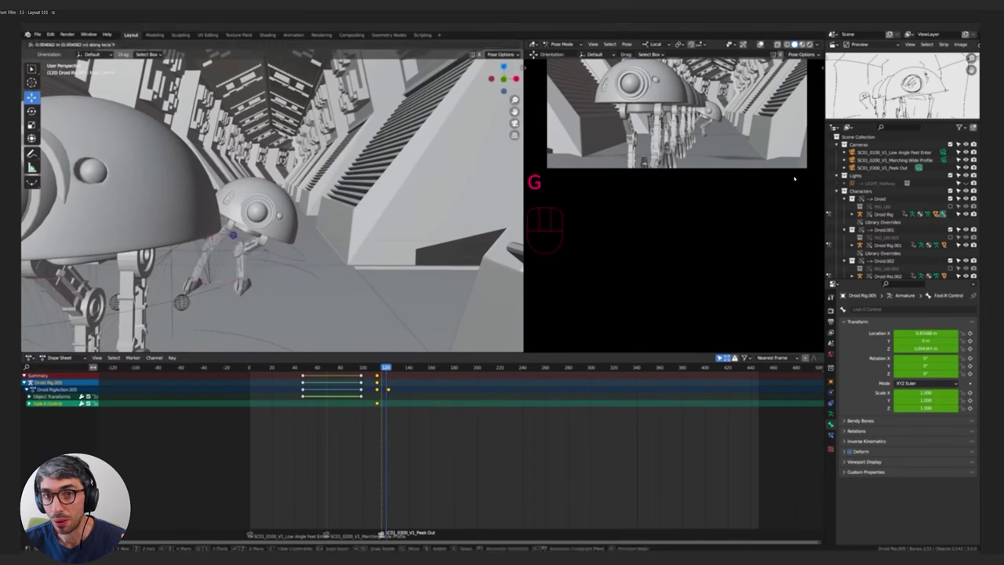
pyautogui.keyDown('shift'); pyautogui.moveTo(259, 290); pyautogui.dragTo(212, 299, button='middle'); pyautogui.keyUp('shift')
# Add a Timeline editor above the Dope Sheet, select everything and go to frame 147.
pyautogui.click(30, 347)
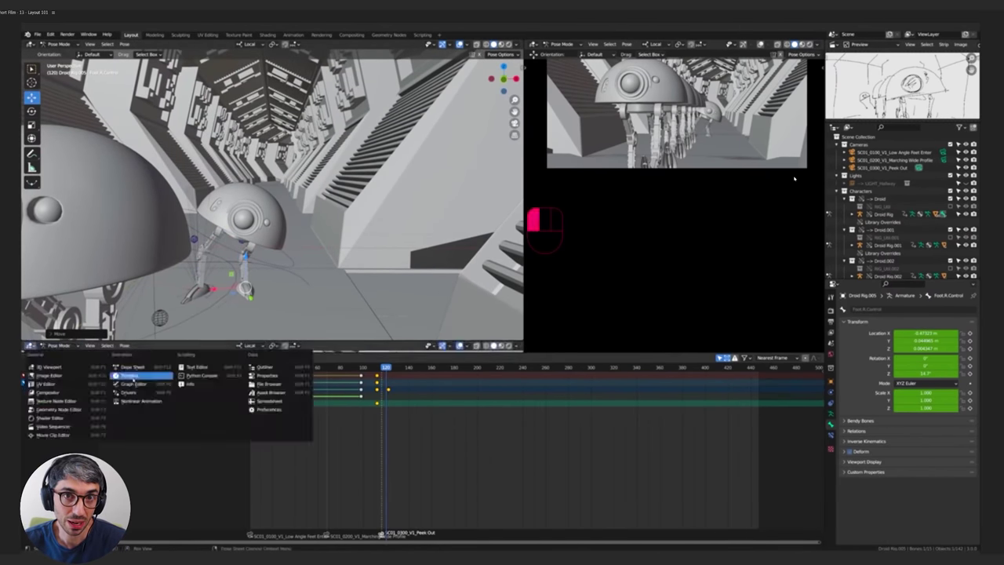
pyautogui.click(127, 374)
pyautogui.press('a')
pyautogui.moveTo(386, 367); pyautogui.dragTo(416, 367)
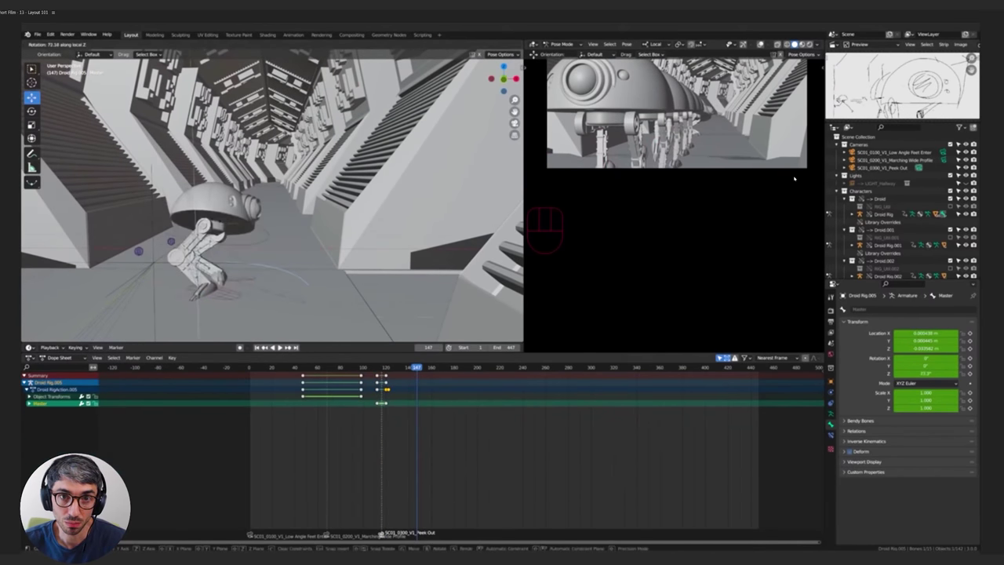
# Rotate the last droid's whole rig about its Z axis to face the hallway's side wall.
pyautogui.press('a')
pyautogui.press('F3')
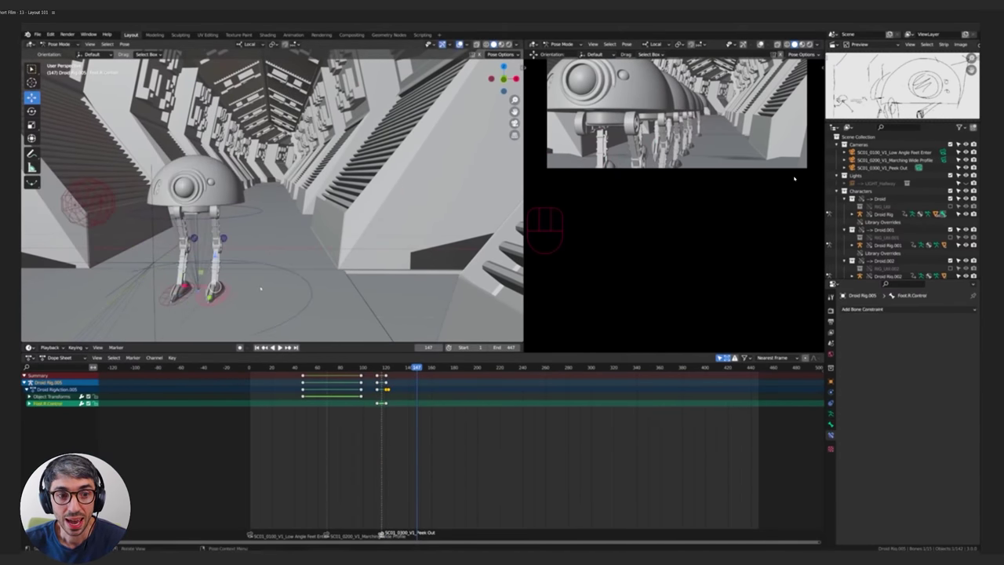
pyautogui.press('a')
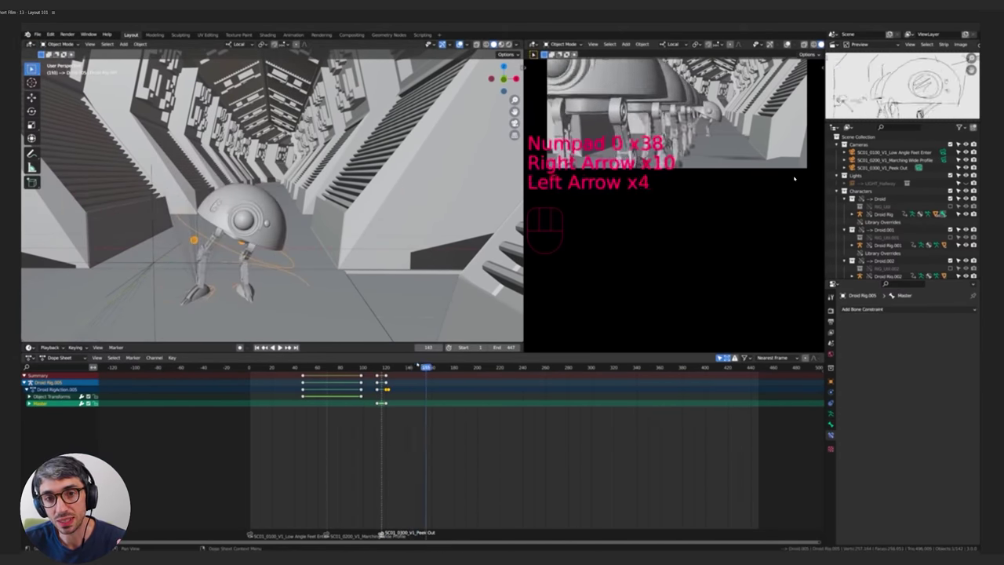
pyautogui.press('r')
pyautogui.press('z')
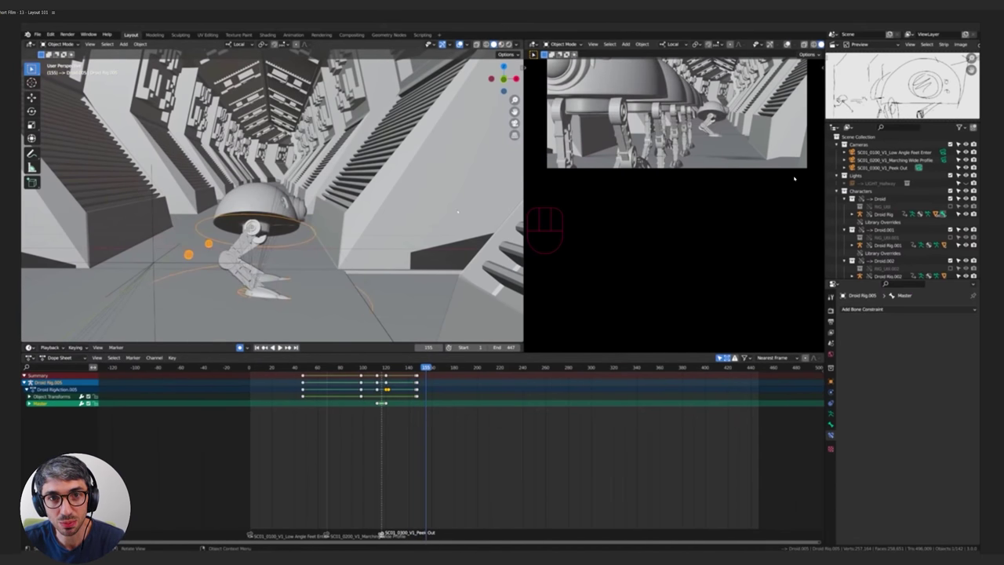
# Move and rotate the droid's controls into a wide running stride at frame 155.
pyautogui.press('g')
pyautogui.press('r')
pyautogui.press('g')
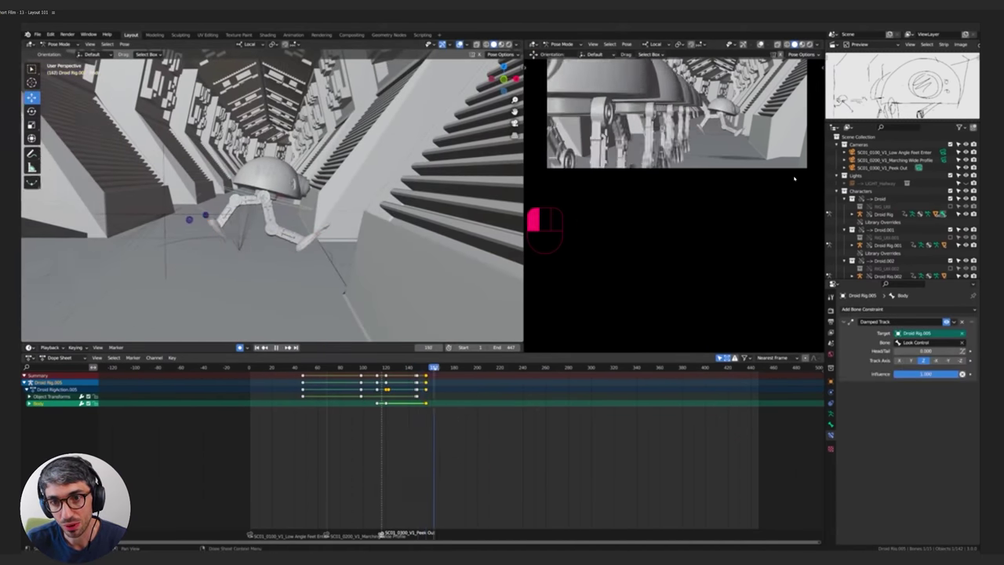
# At frame 164, duplicate the Peek Out camera and rename the copy SC01_0400_V1_Hide Profile.
pyautogui.press('Right')
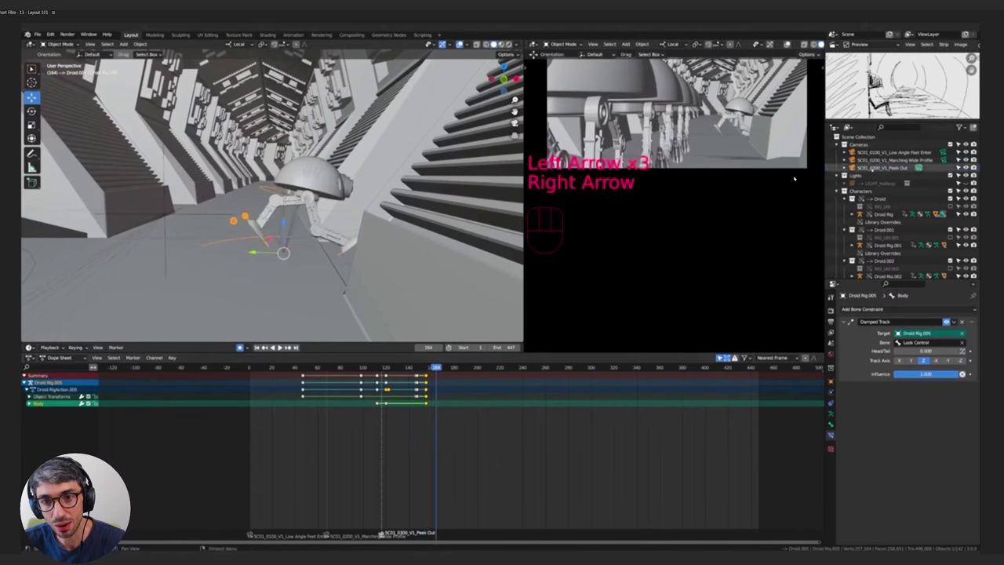
pyautogui.press('BackSpace')
pyautogui.press('BackSpace')
pyautogui.press('BackSpace')
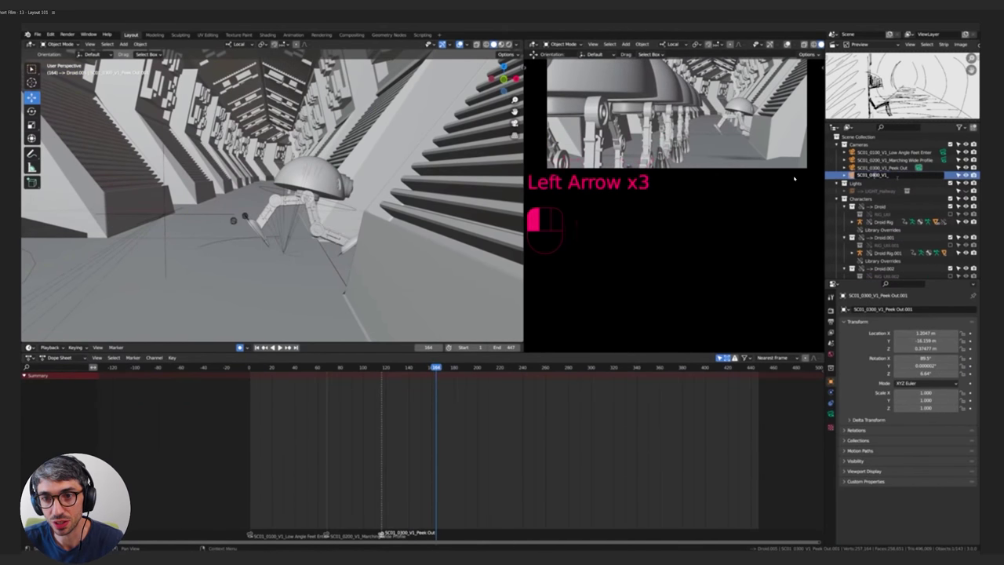
# Try framing the Hide Profile camera closer on the running droid and preview its shot from frame 164.
pyautogui.keyDown('shift'); pyautogui.moveTo(703, 133); pyautogui.dragTo(704, 157, button='middle'); pyautogui.keyUp('shift')
pyautogui.moveTo(703, 157); pyautogui.dragTo(698, 160, button='middle')
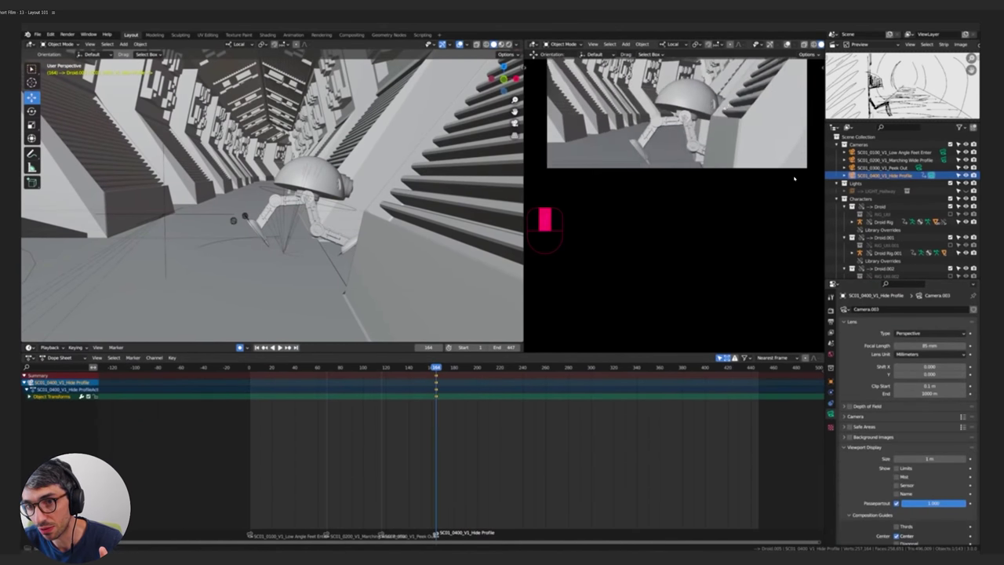
pyautogui.press('q')
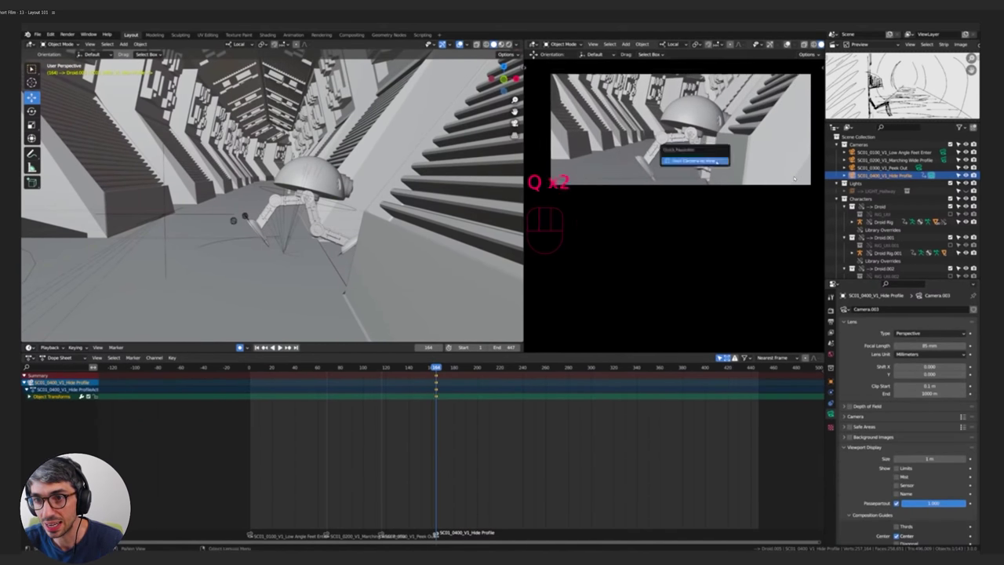
pyautogui.moveTo(436, 373)
pyautogui.mouseDown()
pyautogui.moveTo(468, 374)
pyautogui.moveTo(436, 377)
pyautogui.mouseUp()
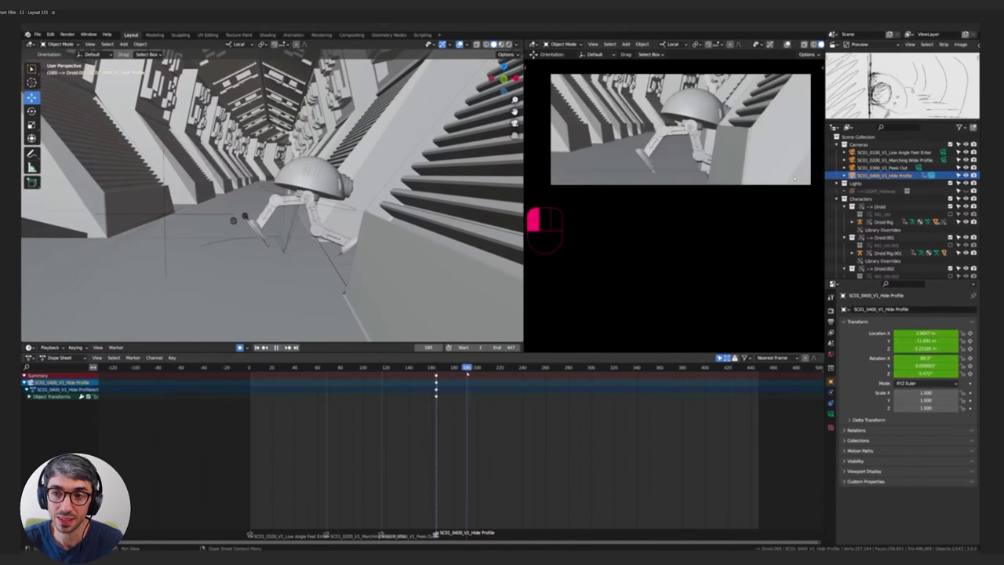
# Select the running droid's rig and put it into Pose Mode.
pyautogui.click(301, 219)
pyautogui.click(60, 44)
pyautogui.click(59, 69)
pyautogui.moveTo(259, 204); pyautogui.dragTo(330, 219, button='middle')
pyautogui.moveTo(329, 220)
pyautogui.keyDown('shift'); pyautogui.mouseDown(button='middle')
pyautogui.moveTo(314, 236)
pyautogui.moveTo(346, 255)
pyautogui.moveTo(424, 270)
pyautogui.mouseUp(button='middle'); pyautogui.keyUp('shift')
pyautogui.hotkey('shift', 'z')
pyautogui.hotkey('shift', 'z')
# Scrub back in the Dope Sheet and play the droid's run repeatedly to judge its timing.
pyautogui.moveTo(436, 367)
pyautogui.mouseDown()
pyautogui.moveTo(448, 367)
pyautogui.moveTo(361, 369)
pyautogui.mouseUp()
pyautogui.press('a')
pyautogui.scroll(15, 436, 403)
pyautogui.press('space')
pyautogui.press('space')
pyautogui.press('space')
pyautogui.press('space')
pyautogui.press('space')
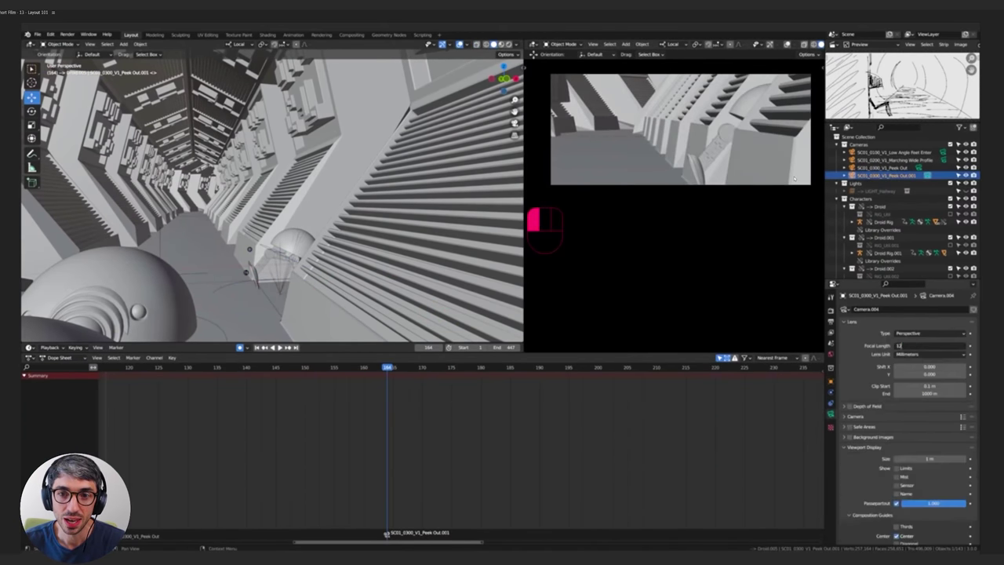
# Select the running droid's rig, open the Preferences and try toggling its interaction mode.
pyautogui.click(259, 263)
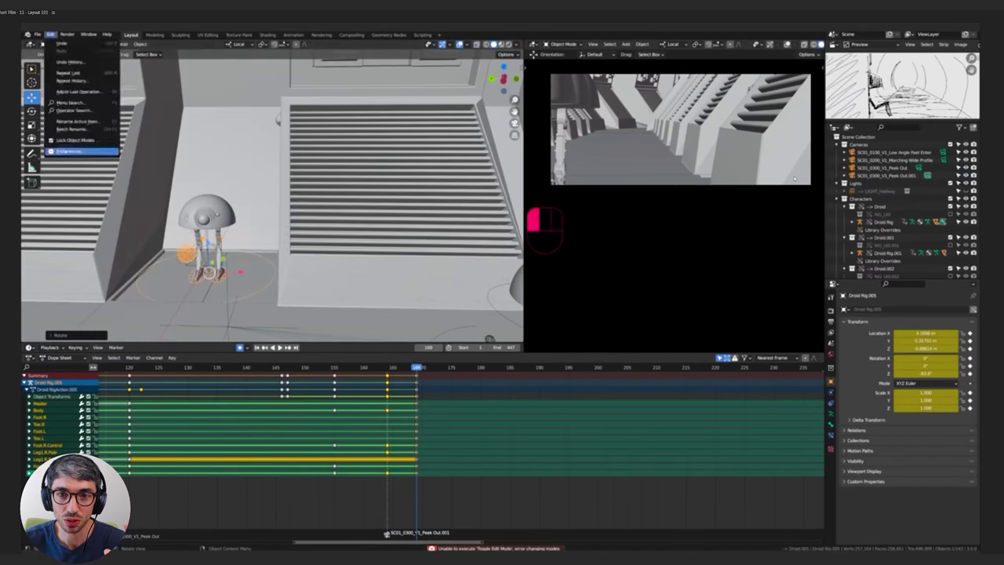
pyautogui.click(66, 152)
pyautogui.click(44, 151)
pyautogui.press('Tab')
pyautogui.press('Tab')
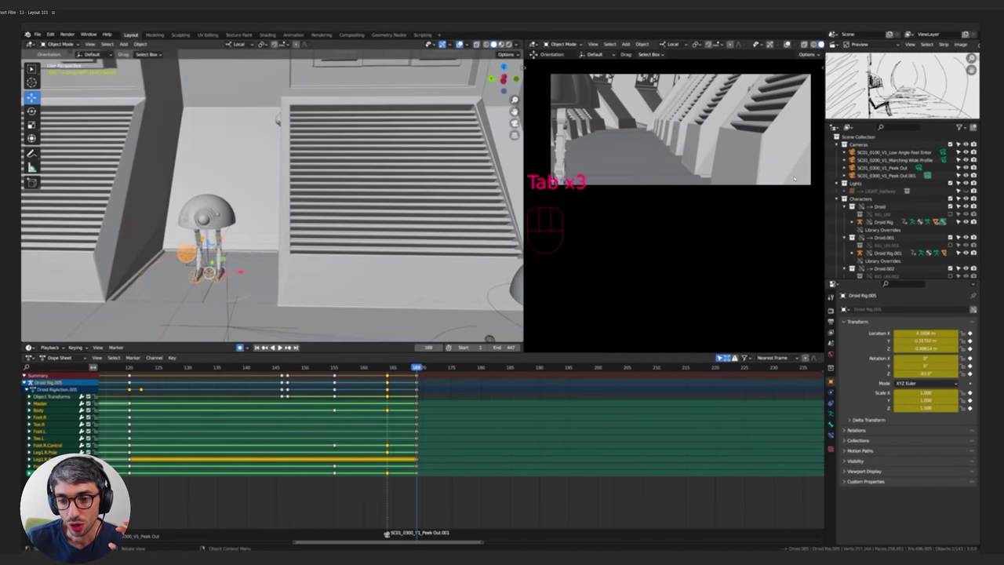
# Move the droid at frame 169 so that it hides behind the wall segment.
pyautogui.moveTo(240, 271); pyautogui.dragTo(358, 235)
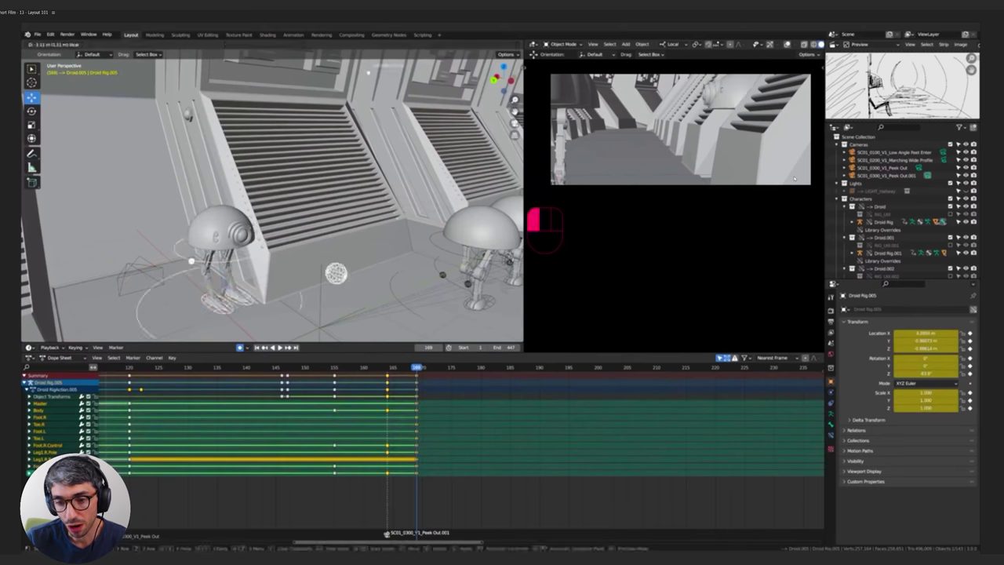
pyautogui.press('F1')
pyautogui.moveTo(359, 235); pyautogui.dragTo(408, 220, button='middle')
pyautogui.press('g')
pyautogui.press('g')
# Toggle the hiding droid rig's mode and pick its control beside the wall segment.
pyautogui.click(311, 230)
pyautogui.moveTo(322, 235); pyautogui.dragTo(340, 240, button='middle')
pyautogui.press('Tab')
pyautogui.click(278, 240)
# Expand the droid's Object Transforms channels, box-select the keyframes up to frame 169 and scrub through the motion.
pyautogui.moveTo(417, 369); pyautogui.dragTo(398, 370)
pyautogui.click(29, 396)
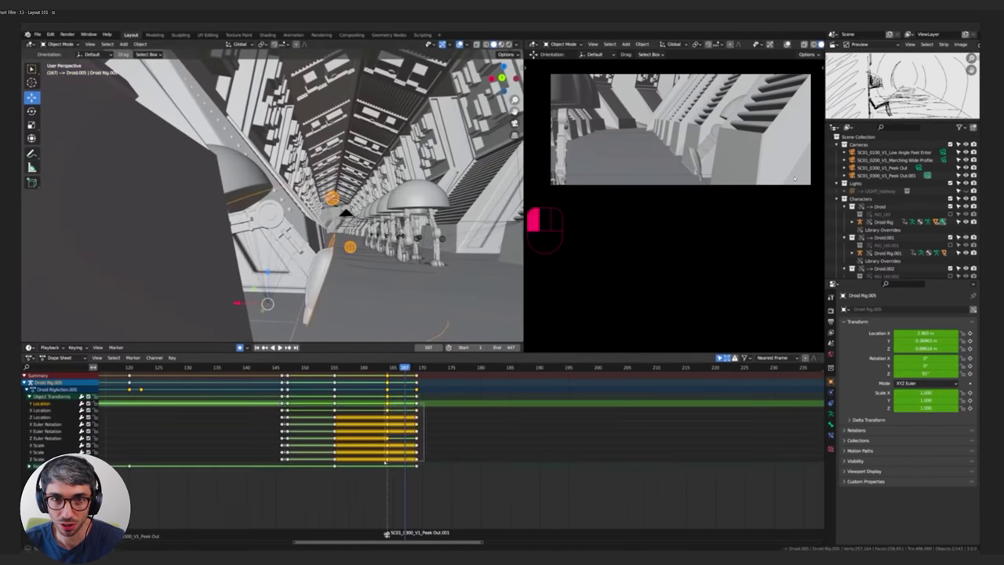
pyautogui.moveTo(268, 474); pyautogui.dragTo(436, 376)
pyautogui.moveTo(440, 368); pyautogui.dragTo(291, 370)
pyautogui.press('Right')
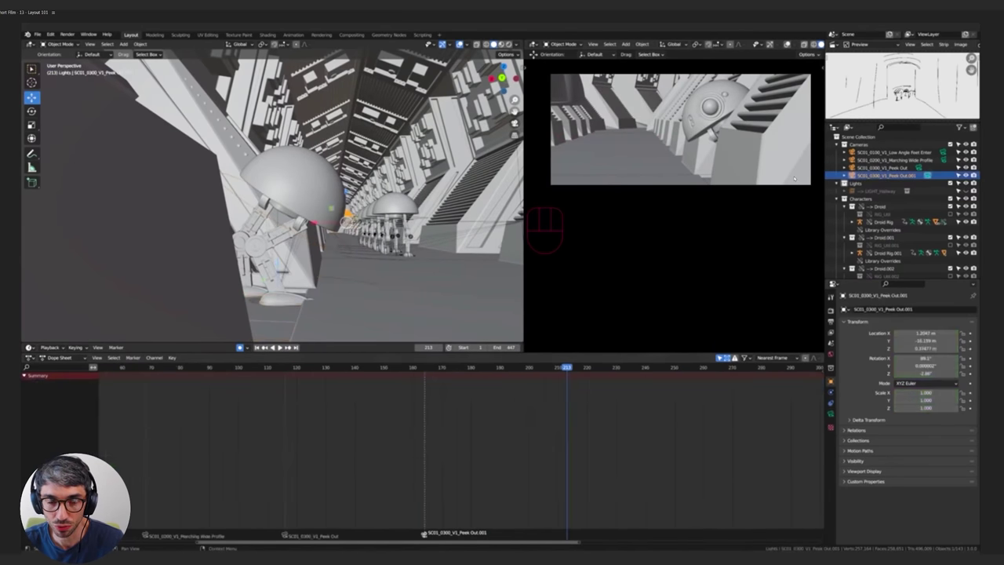
# At frame 213, duplicate the second Peek Out camera and name the copy SC01_0400_V1_POV.
pyautogui.press('Left')
pyautogui.press('Left')
pyautogui.press('Left')
pyautogui.press('Left')
pyautogui.press('Left')
pyautogui.press('Left')
pyautogui.press('Left')
pyautogui.hotkey('shift', 'd')
pyautogui.doubleClick(885, 182)
pyautogui.write('0400_V1_POV')
pyautogui.press('Return')
# Frame the POV camera to look down the hallway from the hiding droid's position.
pyautogui.click(831, 414)
pyautogui.keyDown('shift'); pyautogui.moveTo(681, 129); pyautogui.dragTo(706, 133, button='middle'); pyautogui.keyUp('shift')
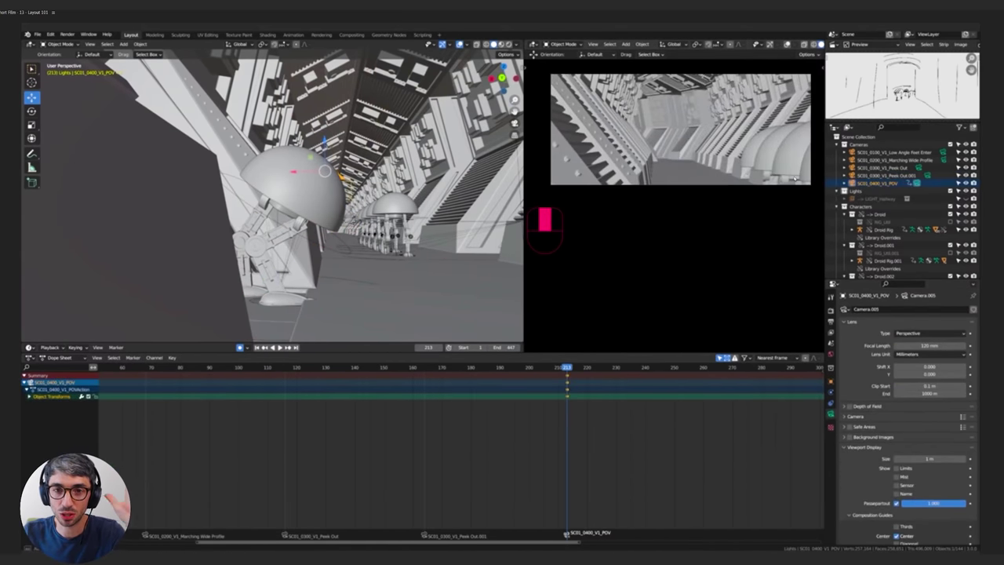
pyautogui.click(830, 382)
pyautogui.press('Right')
# Reframe the POV shot and move the Droid Master CTRL farther down the hallway, animating its march from frame 213 to 249.
pyautogui.click(52, 202)
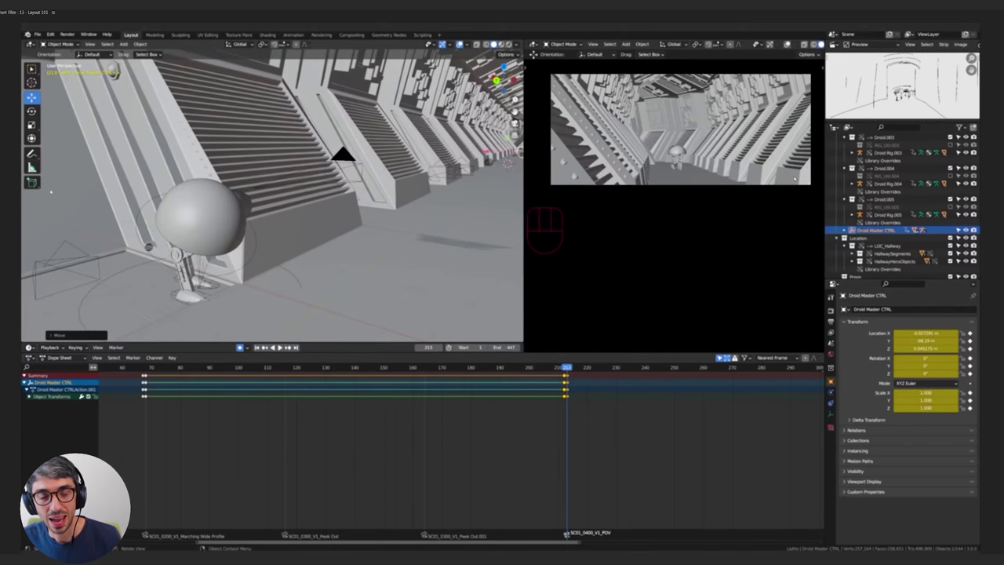
pyautogui.moveTo(50, 191); pyautogui.dragTo(75, 235, button='middle')
pyautogui.hotkey('ctrl', 'shift', 'z')
pyautogui.keyDown('shift'); pyautogui.moveTo(688, 111); pyautogui.dragTo(633, 123, button='middle'); pyautogui.keyUp('shift')
pyautogui.moveTo(926, 341); pyautogui.dragTo(933, 340)
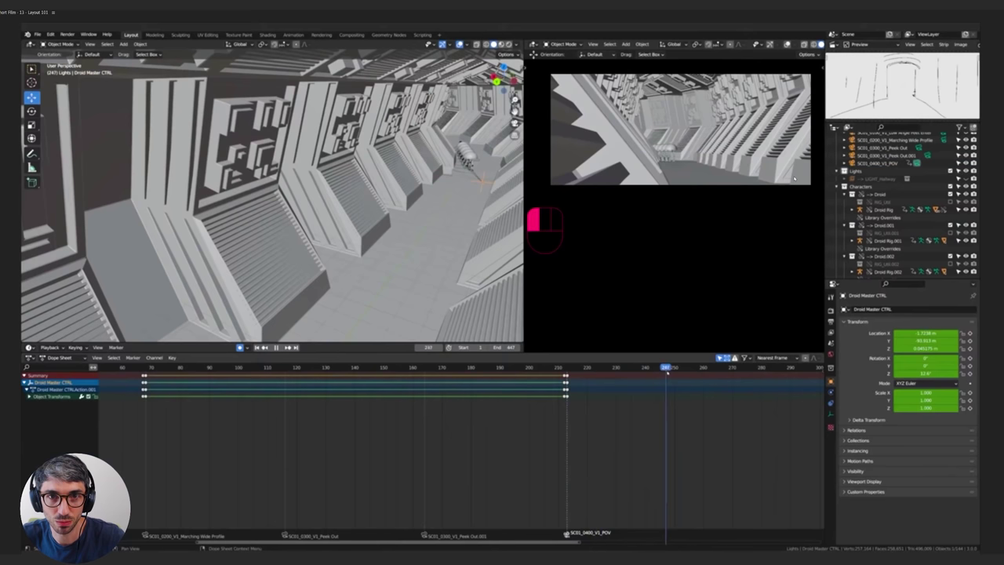
pyautogui.click(483, 182)
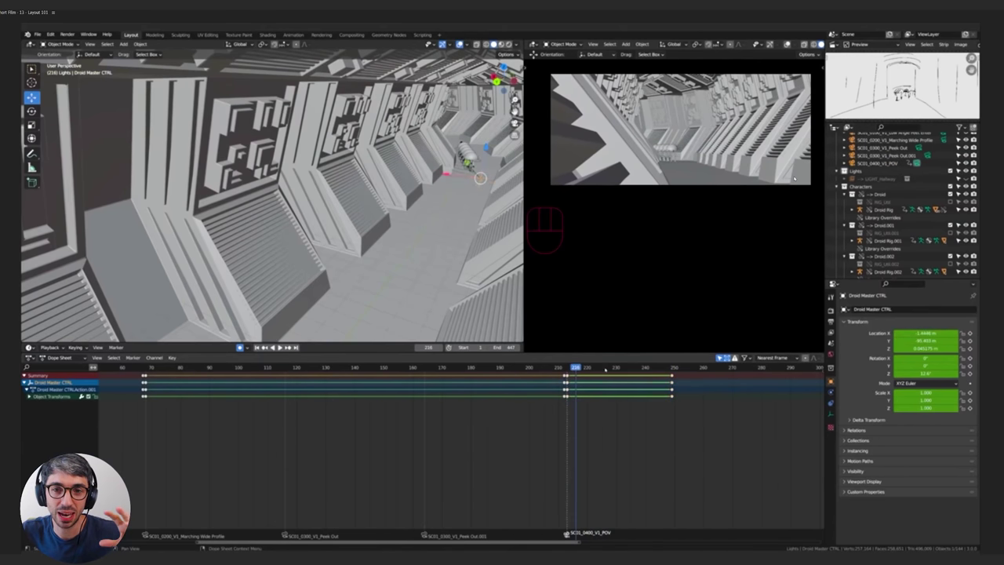
# Scrub back through the POV shot, change the animation editor and examine the strips farther along the timeline.
pyautogui.moveTo(606, 368); pyautogui.dragTo(581, 368)
pyautogui.click(30, 358)
pyautogui.click(138, 420)
pyautogui.click(416, 367)
pyautogui.click(298, 476)
pyautogui.moveTo(787, 536); pyautogui.dragTo(808, 536)
pyautogui.scroll(-2, 463, 455)
pyautogui.moveTo(363, 489); pyautogui.dragTo(408, 490)
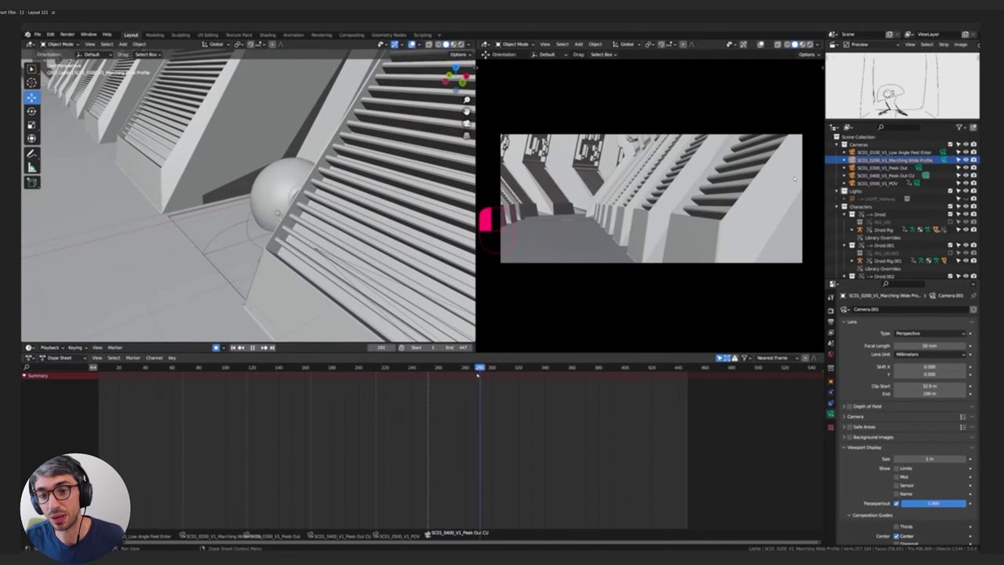
# Duplicate a shot camera as SC01_0600_V1_Sleep and pose the hiding droid in the wall recess around frame 285.
pyautogui.hotkey('shift', 'd')
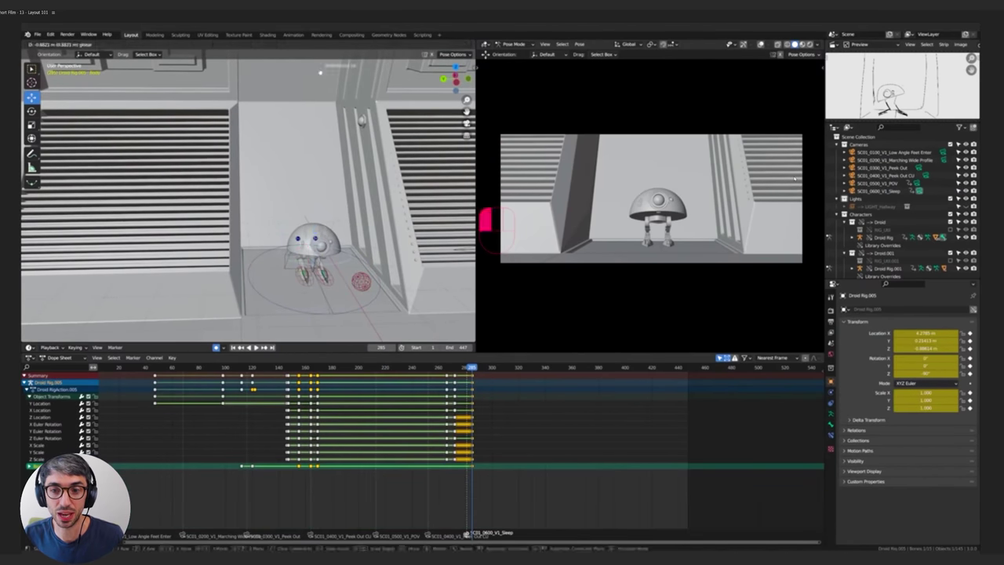
pyautogui.press('Tab')
pyautogui.press('g')
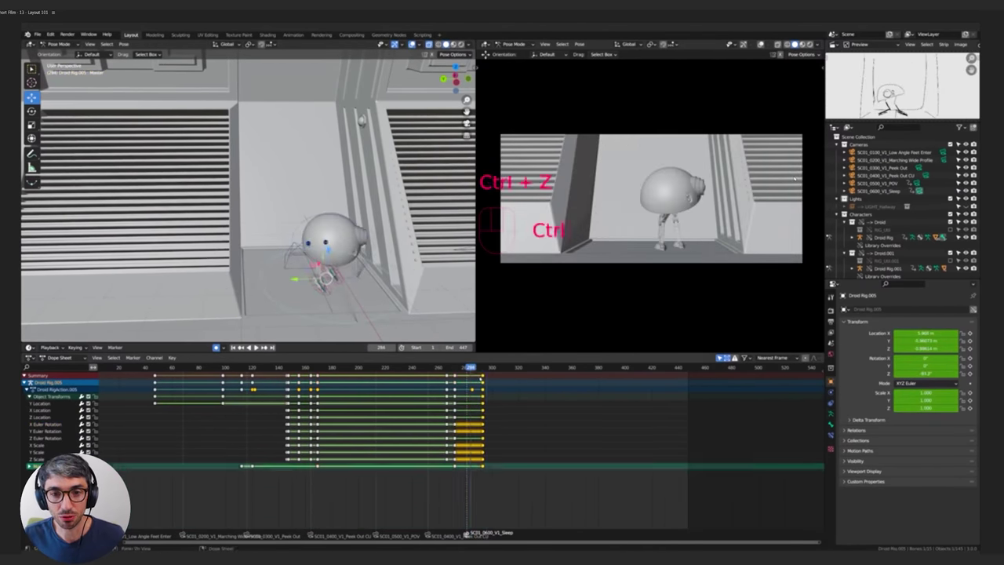
pyautogui.press('a')
# Play back the Sleep shot and adjust the SC01_0600_V1_Sleep camera's animated move.
pyautogui.press('space')
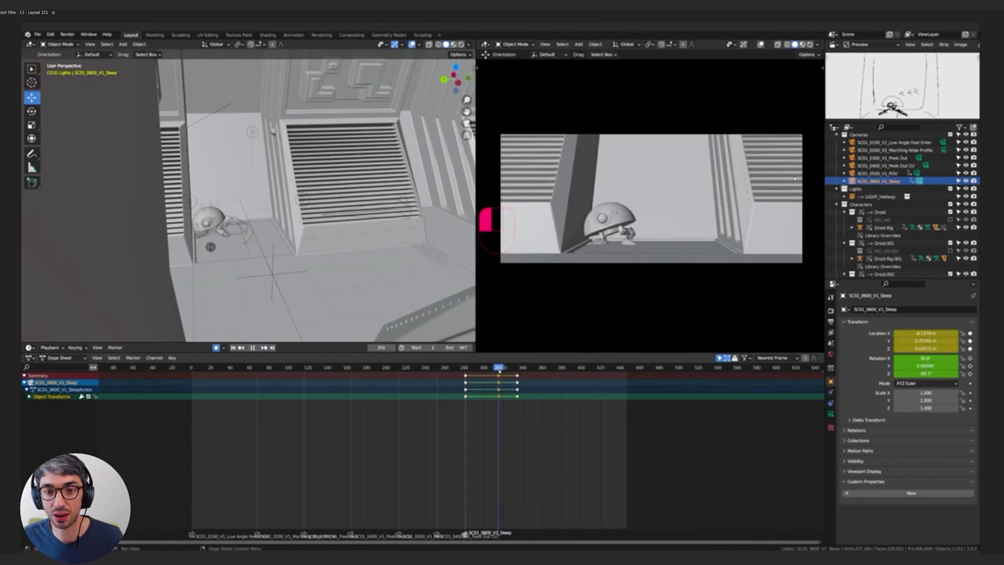
pyautogui.press('g')
pyautogui.press('g')
# Duplicate the Sleep camera as SC01_0700_V1_Fall at frame 334 and delete the copy's keyframes.
pyautogui.hotkey('shift', 'd')
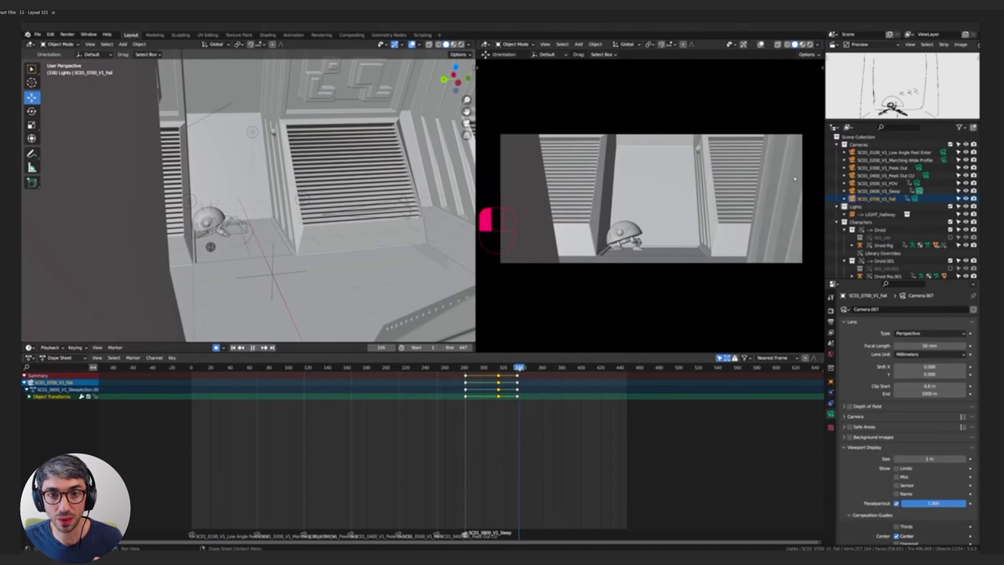
pyautogui.press('Delete')
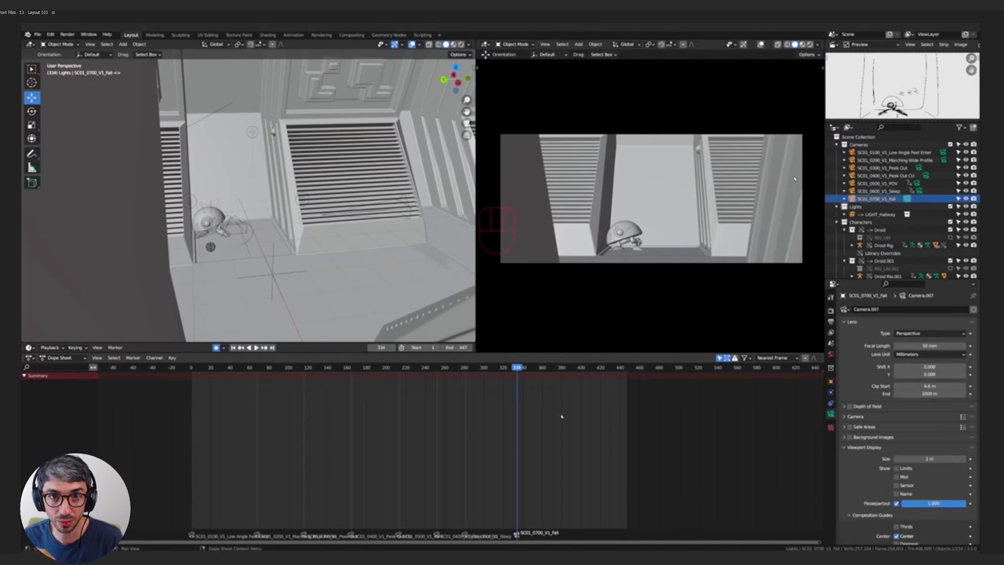
pyautogui.press('Left')
pyautogui.press('Right')
# Pose the hiding droid standing up at frame 361 of the Fall shot and adjust its pose at frame 381.
pyautogui.press('g')
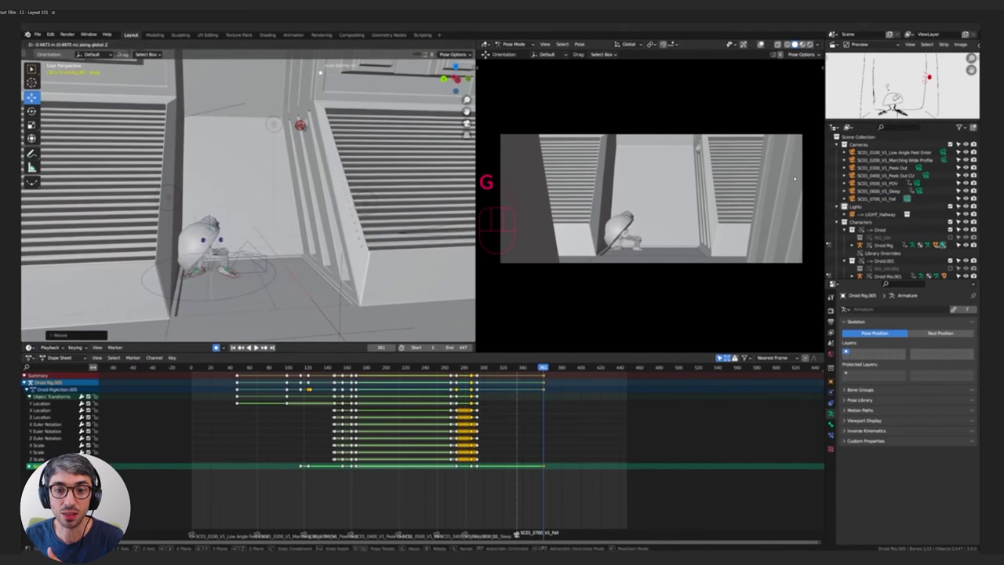
pyautogui.moveTo(275, 199); pyautogui.dragTo(235, 205, button='middle')
pyautogui.press('g')
pyautogui.press('r')
pyautogui.press('r')
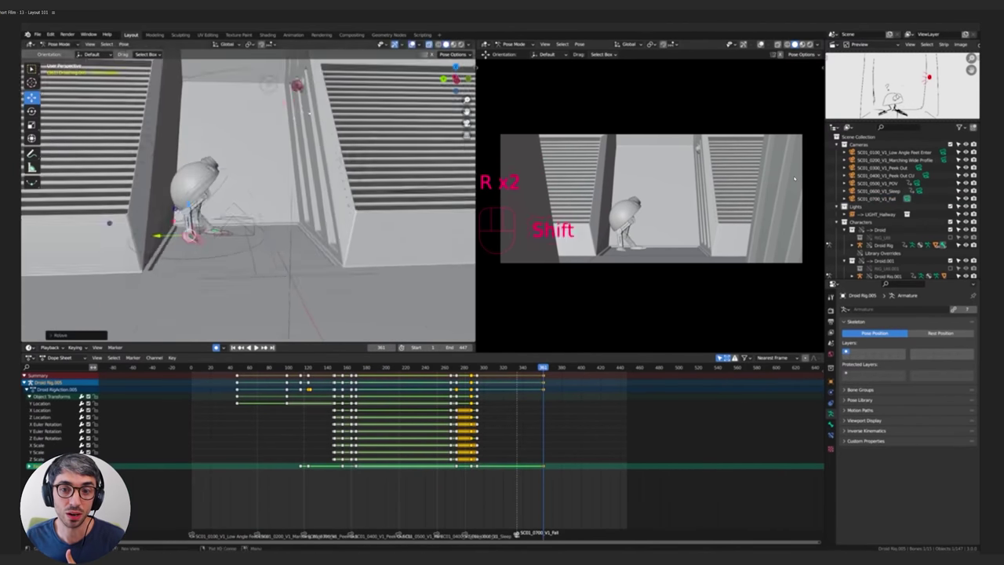
pyautogui.keyDown('shift'); pyautogui.moveTo(235, 157); pyautogui.dragTo(229, 182, button='middle'); pyautogui.keyUp('shift')
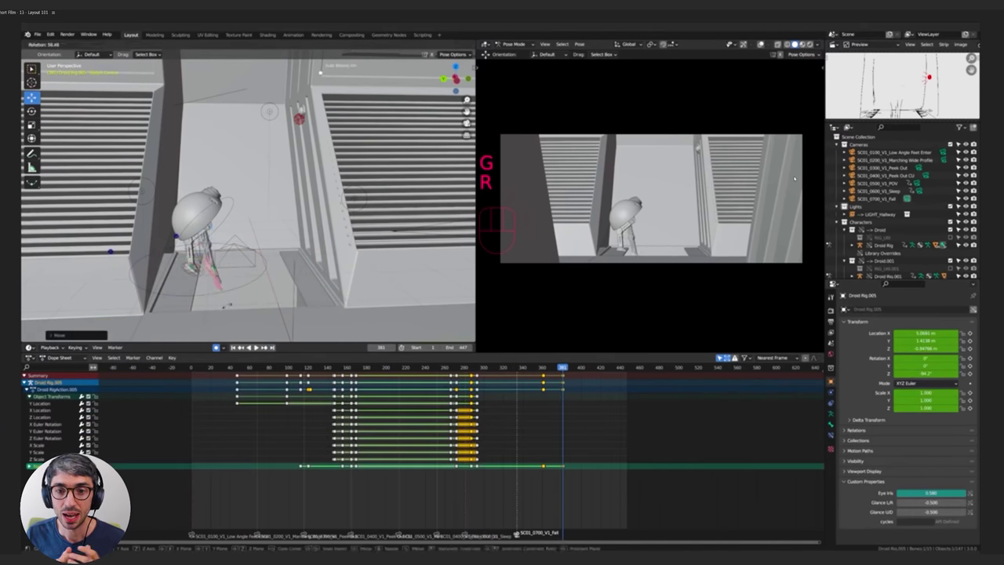
pyautogui.press('g')
pyautogui.press('z')
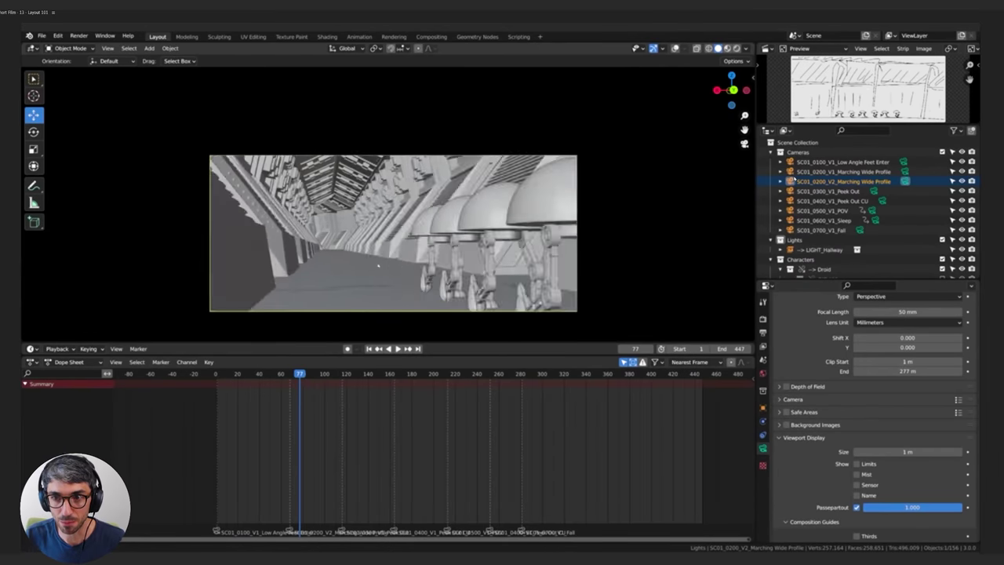
# Animate the SC01_0300_V1_Peek Out camera's Y location and edit its ease-out in the Graph Editor.
pyautogui.rightClick(324, 382)
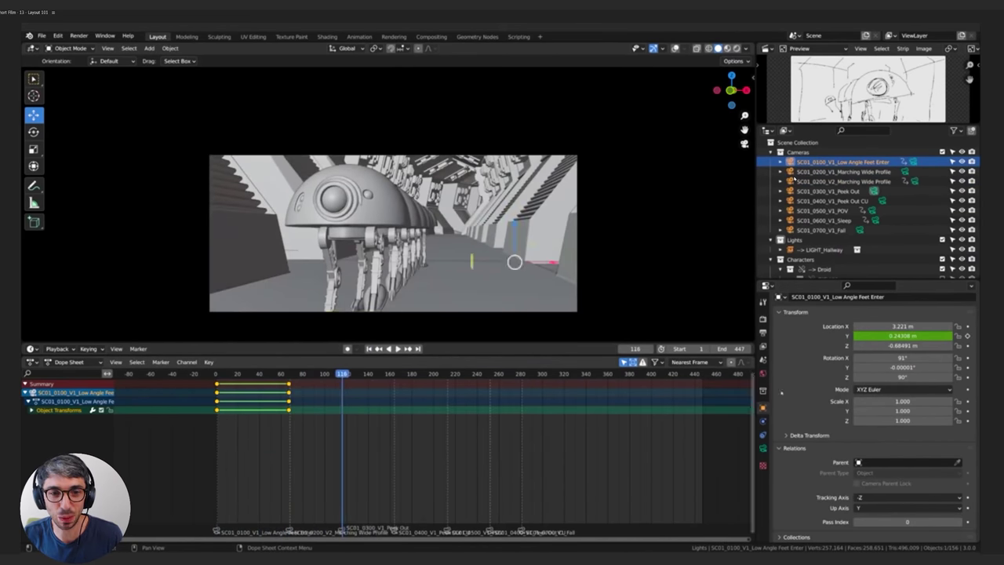
pyautogui.hotkey('ctrl', 'Tab')
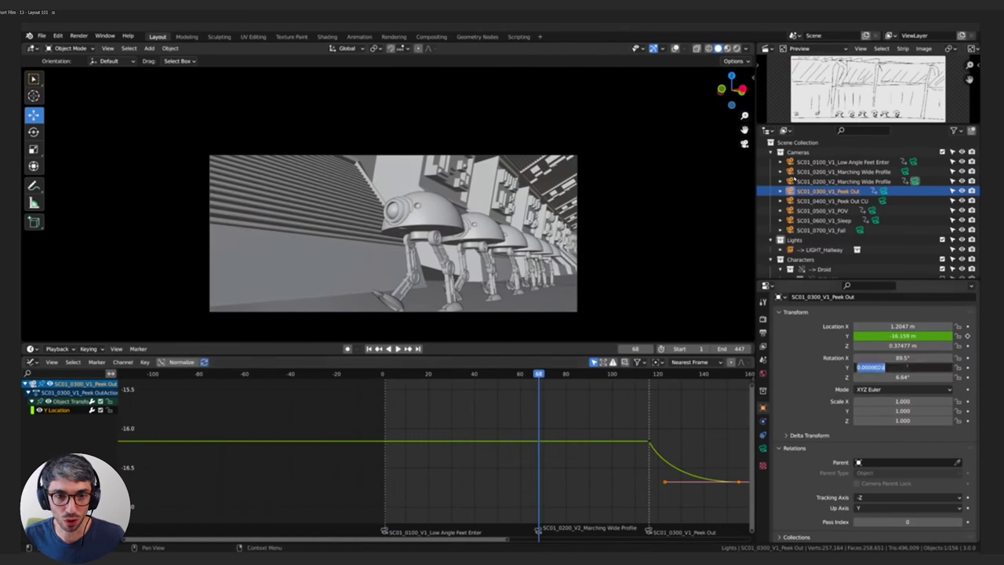
# Play back the marching shot and adjust the hiding droid's pose controls at frame 361 of the Fall shot.
pyautogui.press('space')
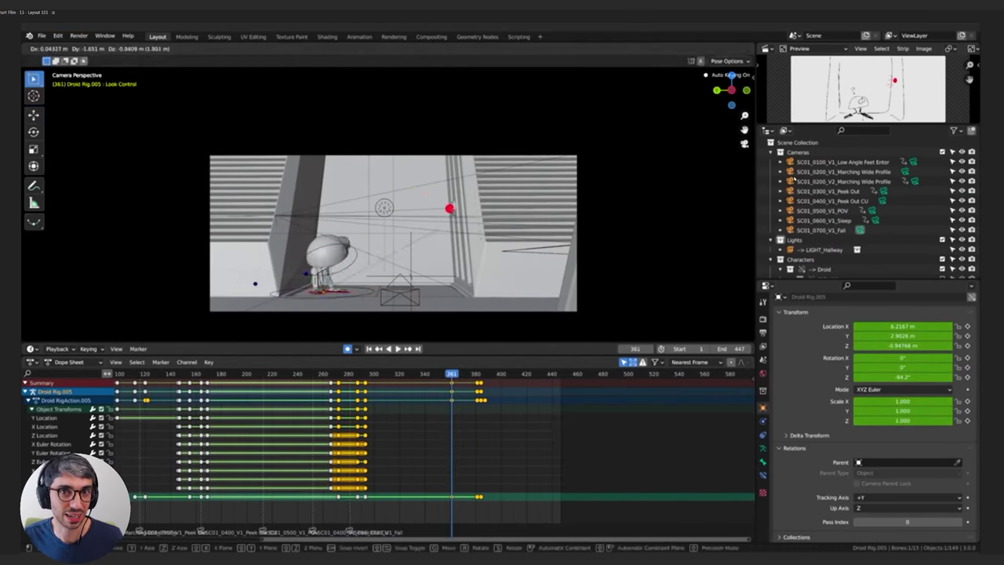
pyautogui.press('r')
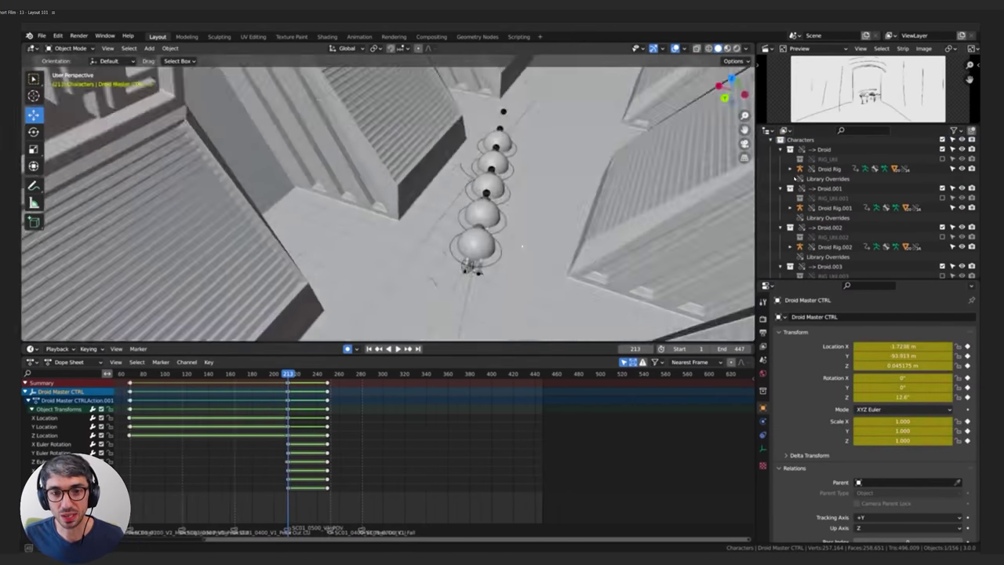
# Move the Droid Master CTRL much farther down the hallway at frame 213 and animate its march to frame 251.
pyautogui.scroll(4, 143, 440)
pyautogui.press('n')
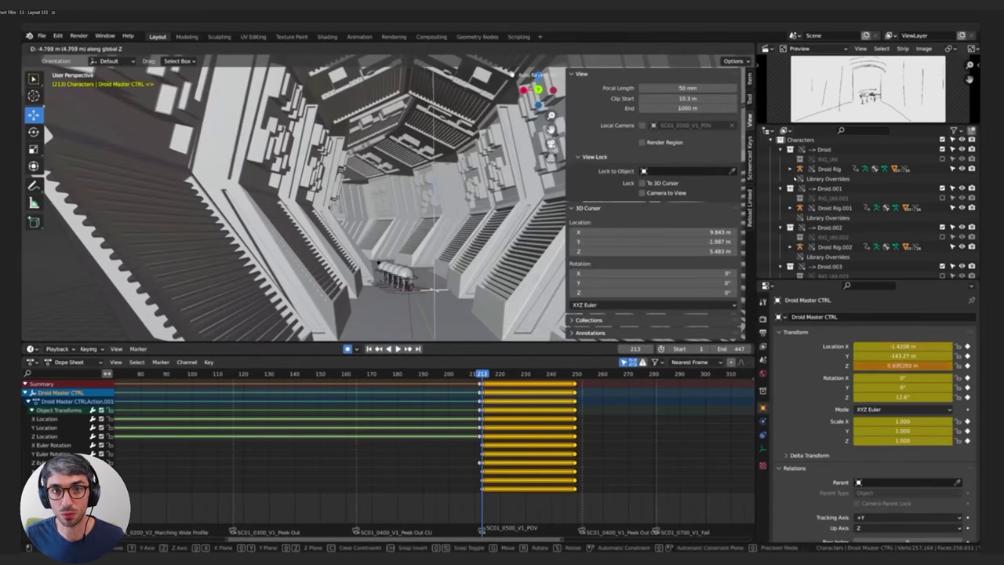
pyautogui.press('space')
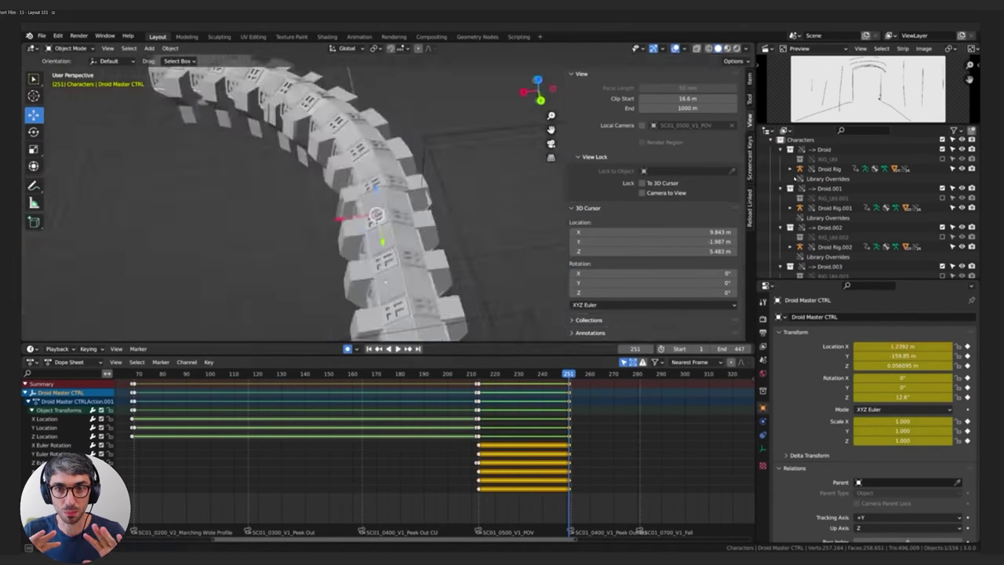
pyautogui.press('n')
pyautogui.press('space')
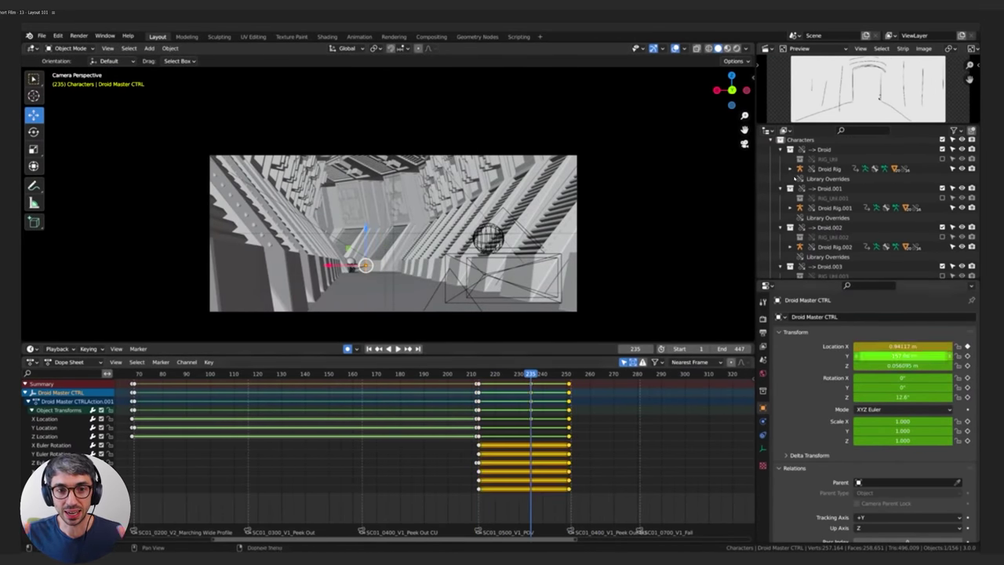
# Play through the Peek Out shots and keyframe the SC01_0400_V1_Peek Out CU camera's Z rotation from frame 164 to 171.
pyautogui.click(283, 377)
pyautogui.press('space')
pyautogui.press('space')
pyautogui.scroll(-5, 862, 204)
pyautogui.scroll(10, 863, 204)
pyautogui.click(833, 197)
pyautogui.press('i')
pyautogui.rightClick(366, 383)
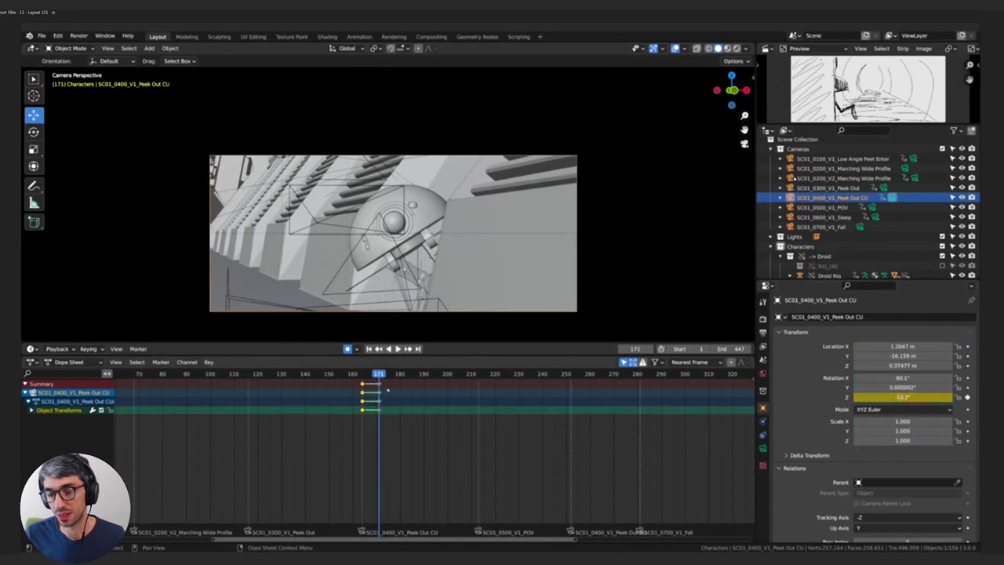
# Reshape the Peek Out CU camera's rotation curve in the Graph Editor and play back the move.
pyautogui.click(410, 411)
pyautogui.hotkey('ctrl', 'Tab')
pyautogui.press('Home')
pyautogui.click(506, 486)
pyautogui.press('Left')
pyautogui.moveTo(506, 486); pyautogui.dragTo(481, 484)
pyautogui.keyDown('ctrl'); pyautogui.moveTo(502, 486); pyautogui.dragTo(549, 439, button='middle'); pyautogui.keyUp('ctrl')
pyautogui.moveTo(484, 447); pyautogui.dragTo(379, 469)
pyautogui.click(186, 375)
pyautogui.press('space')
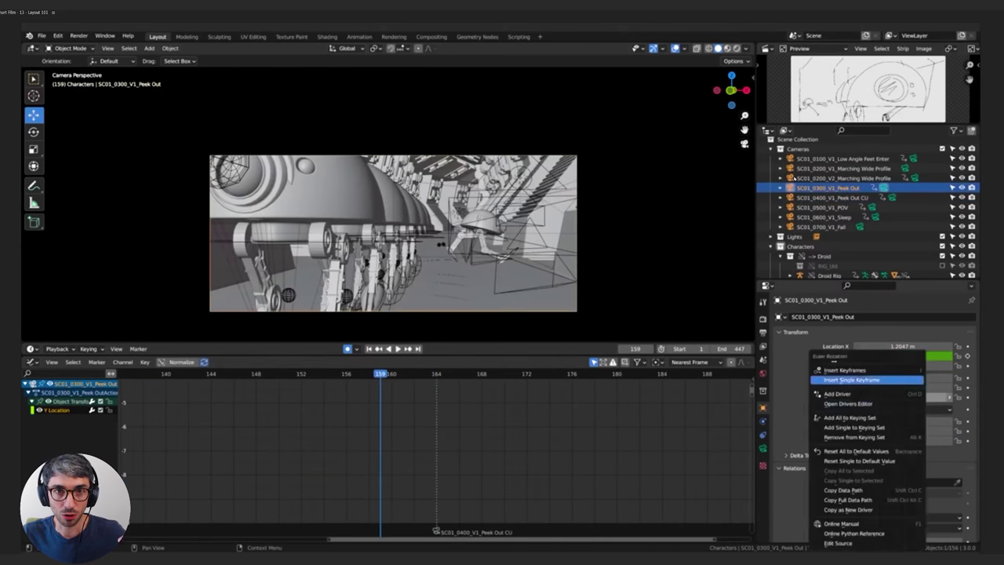
# Keyframe the SC01_0300_V1_Peek Out camera's Z rotation from frame 159 to about 163, ease the curve and play it back.
pyautogui.click(851, 379)
pyautogui.rightClick(468, 475)
pyautogui.click(523, 434)
pyautogui.press('space')
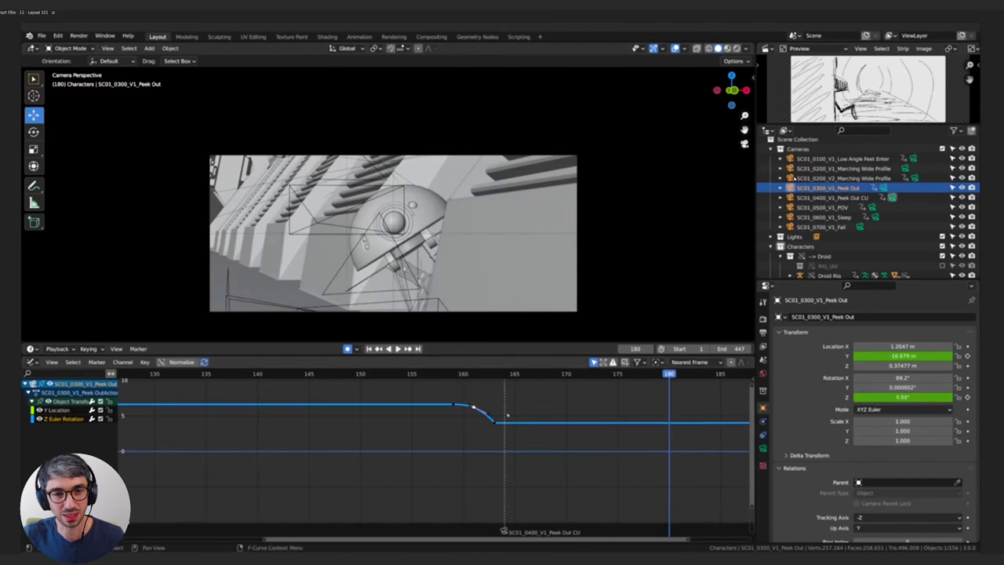
pyautogui.click(456, 375)
pyautogui.press('space')
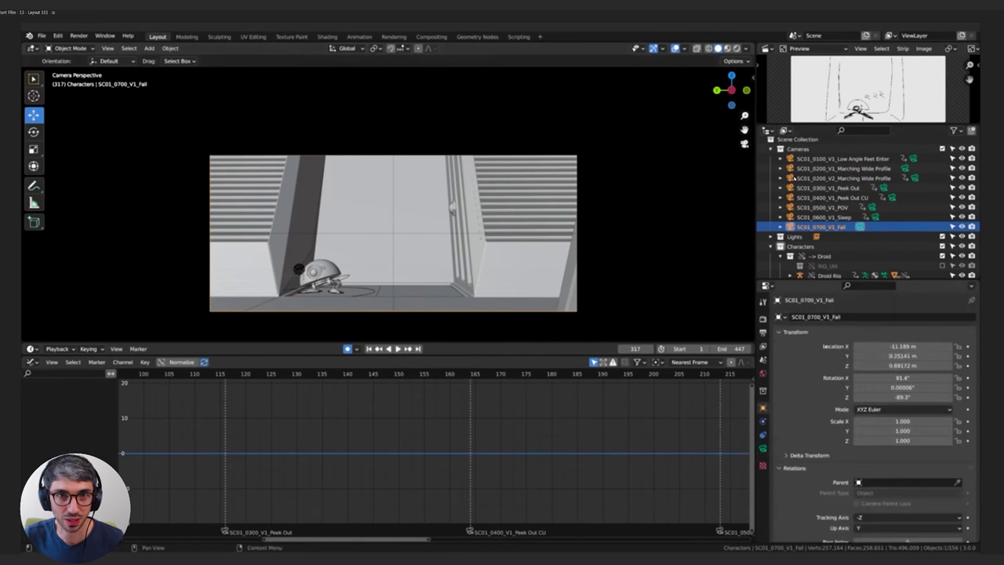
# Set the SC01_0700_V1_Fall camera's Z rotation to -90° and play back the animation.
pyautogui.doubleClick(902, 396)
pyautogui.write('-90')
pyautogui.press('Return')
pyautogui.press('space')
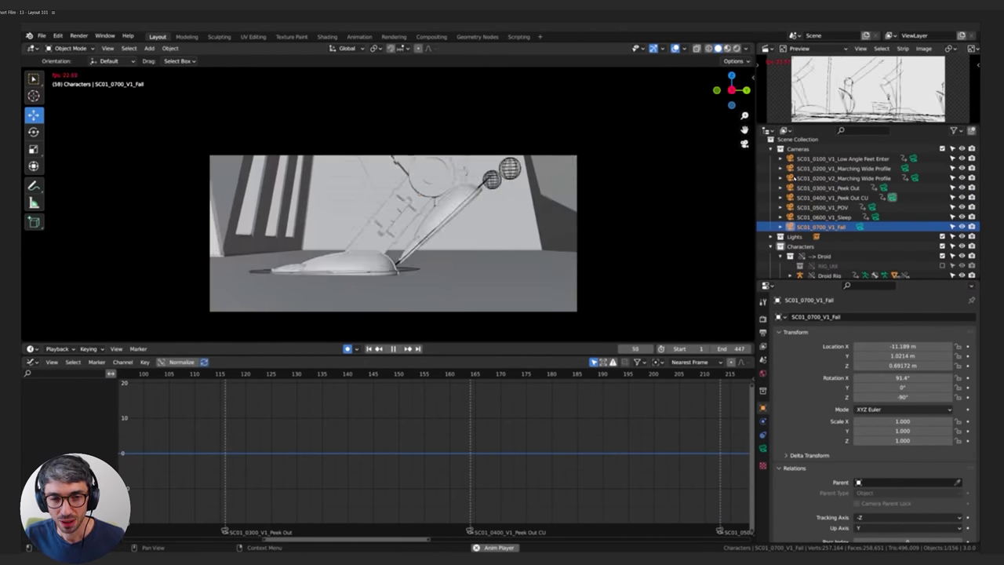
pyautogui.press('Escape')
# Shift the SC01_0100_V1_Low Angle Feet Enter camera to a Y location of about 0.873 m and play back the shot.
pyautogui.scroll(-7, 435, 460)
pyautogui.moveTo(313, 460); pyautogui.dragTo(568, 460, button='middle')
pyautogui.click(313, 373)
pyautogui.click(843, 158)
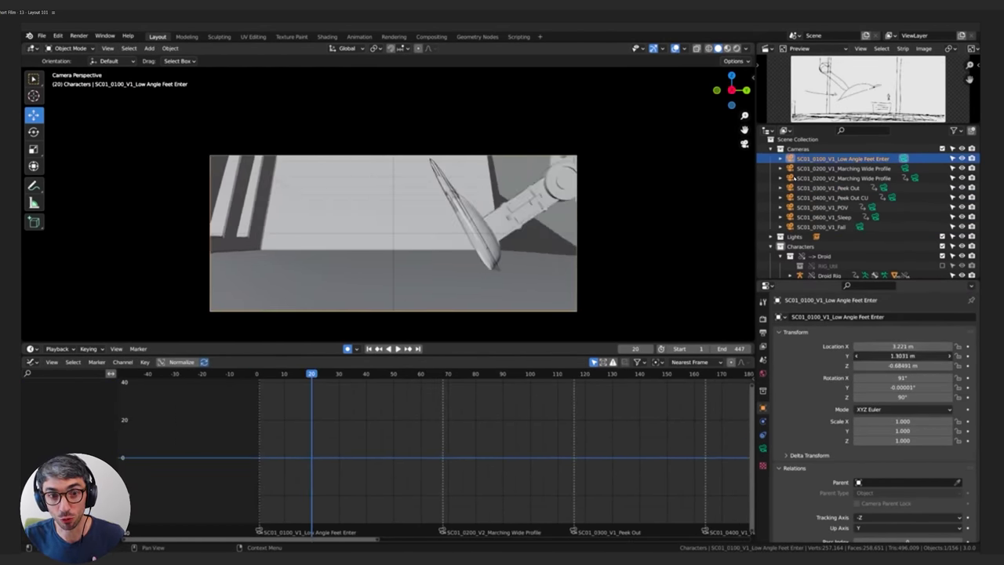
pyautogui.press('space')
pyautogui.scroll(1, 316, 387)
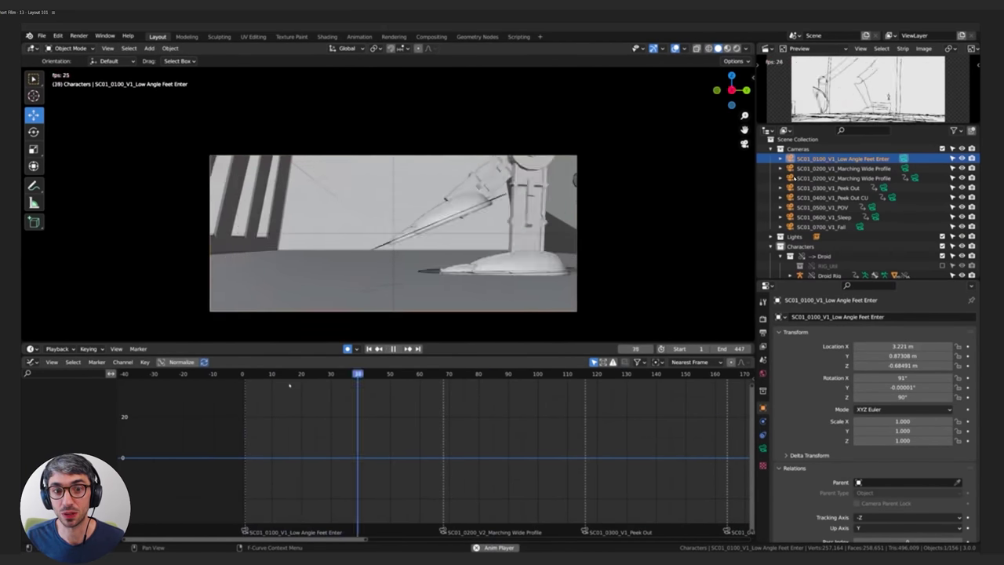
pyautogui.press('space')
# Keyframe the Low Angle Feet Enter camera's Y location from about frame 48 to 67, ending at about 0.793 m, and ease it.
pyautogui.click(967, 357)
pyautogui.click(440, 373)
pyautogui.moveTo(902, 356); pyautogui.dragTo(867, 356)
pyautogui.press('Home')
pyautogui.moveTo(410, 429); pyautogui.dragTo(442, 428)
pyautogui.press('space')
pyautogui.scroll(-6, 432, 448)
pyautogui.press('Escape')
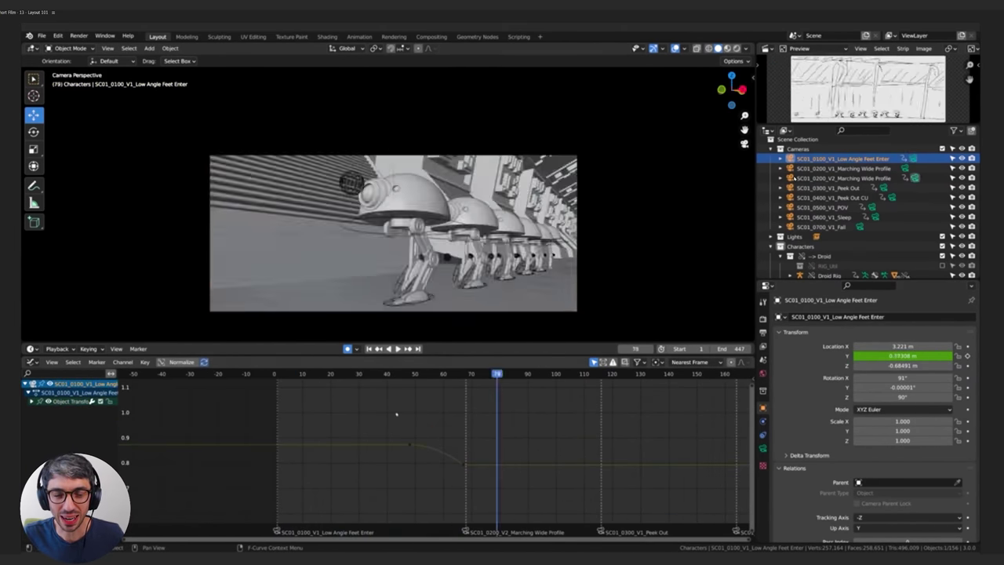
# Play back the sequence from the marching shot through to the Fall shot.
pyautogui.press('space')
pyautogui.press('space')
pyautogui.press('space')
pyautogui.scroll(-6, 475, 466)
pyautogui.moveTo(740, 465); pyautogui.dragTo(475, 466, button='middle')
pyautogui.press('space')
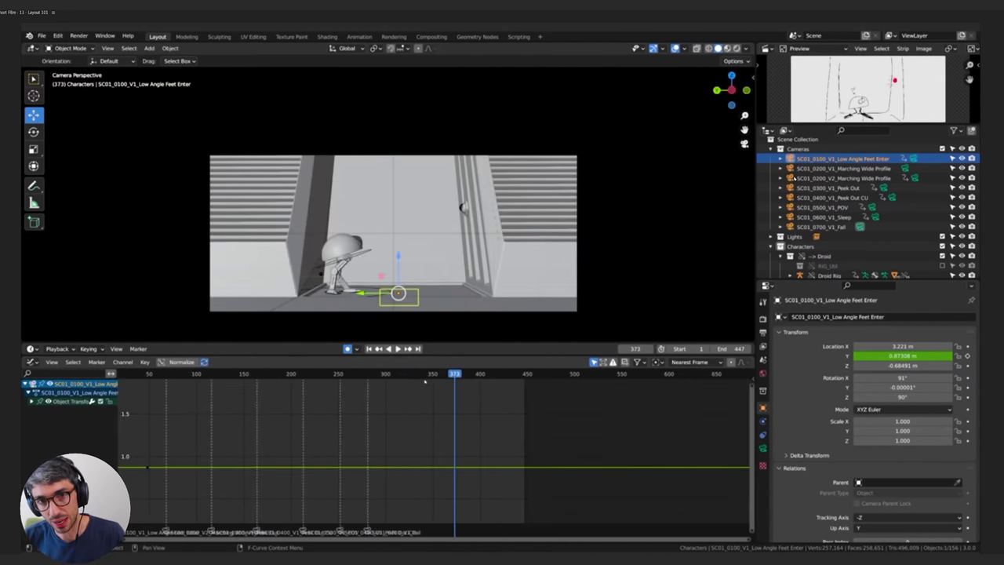
# Move the hiding droid's last keyframes later in the Dope Sheet, to about frame 440.
pyautogui.click(339, 269)
pyautogui.hotkey('ctrl', 'Tab')
pyautogui.moveTo(317, 429); pyautogui.dragTo(142, 429, button='middle')
pyautogui.moveTo(470, 496); pyautogui.dragTo(614, 496)
# Duplicate the SC01_0700_V1_Fall camera, binding the copy to a marker at frame 373 and the original at frame 415.
pyautogui.click(822, 227)
pyautogui.hotkey('shift', 'd')
pyautogui.hotkey('ctrl', 'b')
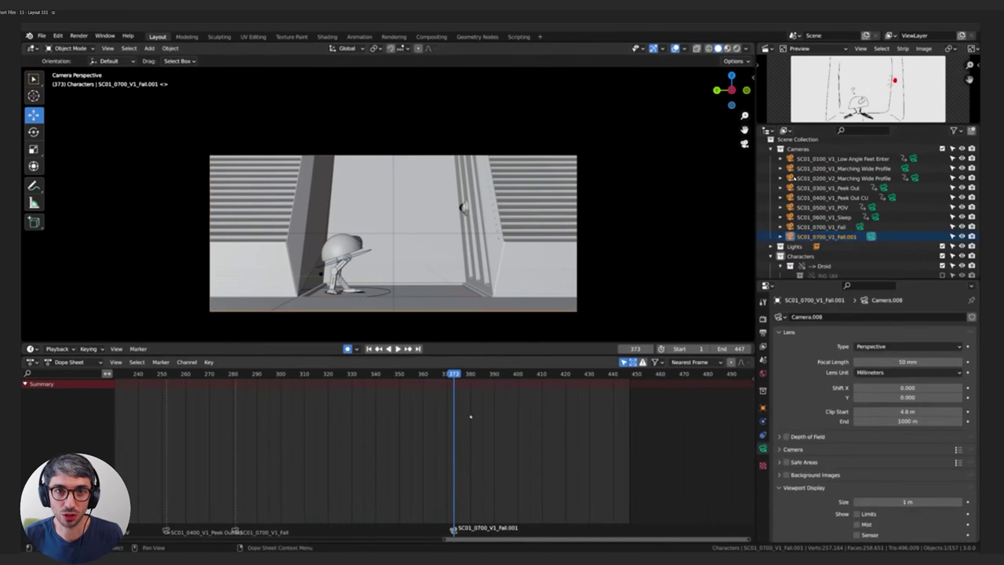
pyautogui.click(553, 373)
pyautogui.hotkey('ctrl', 'b')
pyautogui.press('space')
# Frame the SC01_0700_V1_Fall.001 camera as a close-up of the droid's head beside the wall bolt and scrub to frame 401.
pyautogui.click(317, 291)
pyautogui.keyDown('shift'); pyautogui.click(476, 290); pyautogui.keyUp('shift')
pyautogui.moveTo(608, 373); pyautogui.dragTo(453, 374)
pyautogui.click(826, 236)
pyautogui.press('q')
pyautogui.click(410, 279)
pyautogui.moveTo(410, 279); pyautogui.dragTo(538, 233, button='middle')
pyautogui.hotkey('alt', 'a')
pyautogui.moveTo(453, 373); pyautogui.dragTo(520, 385)
# Select the droid's Look Control in Pose Mode, check its transform at frame 401 and play back the Fall shot.
pyautogui.click(448, 237)
pyautogui.hotkey('ctrl', 'Tab')
pyautogui.click(762, 461)
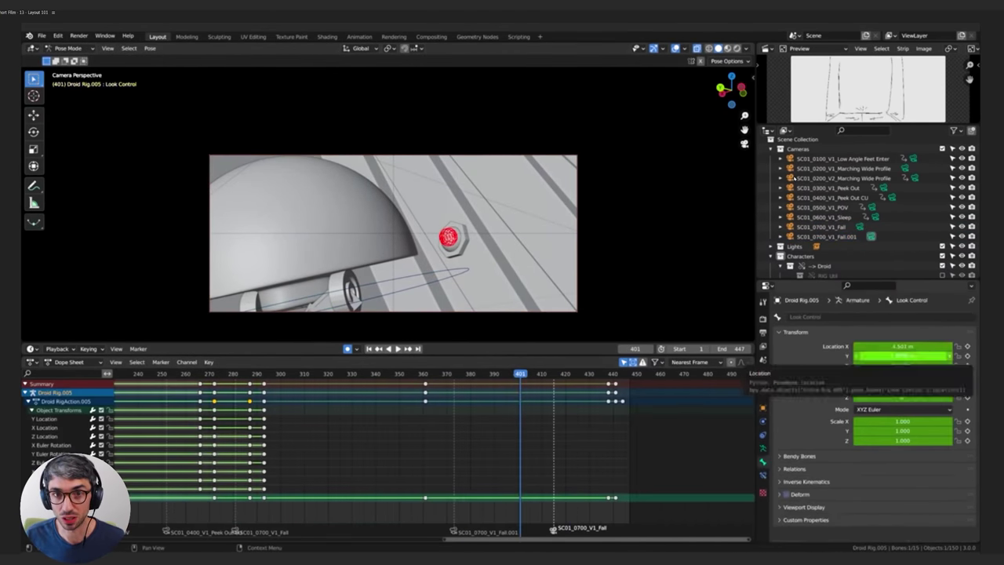
pyautogui.click(762, 407)
pyautogui.hotkey('ctrl', 'Tab')
pyautogui.click(448, 237)
pyautogui.press('Tab')
pyautogui.press('Delete')
pyautogui.press('space')
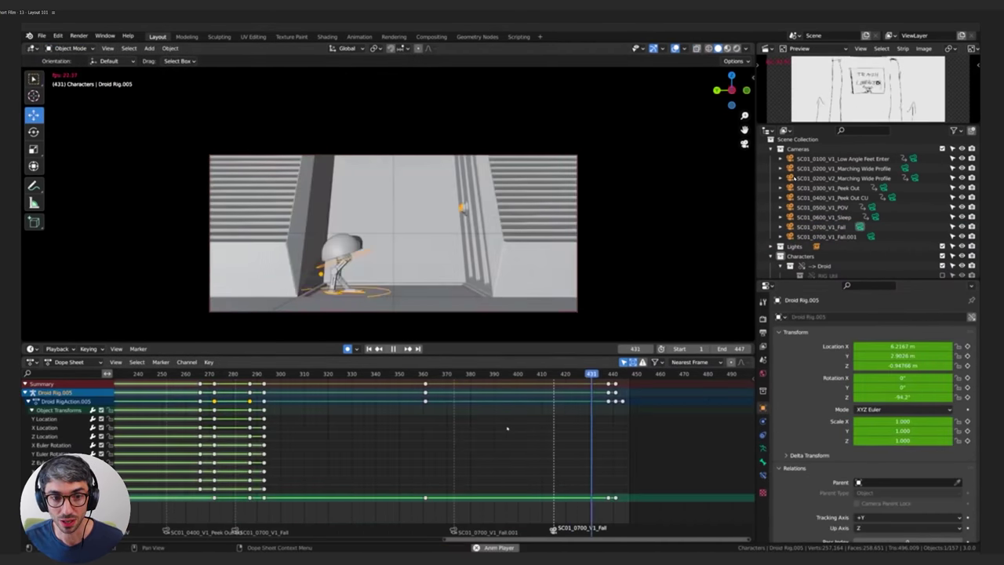
# Move the hiding droid's last keyframes earlier, to about frames 423 to 429, and play back the timing.
pyautogui.click(476, 290)
pyautogui.keyDown('shift'); pyautogui.click(317, 291); pyautogui.keyUp('shift')
pyautogui.press('g')
pyautogui.hotkey('ctrl', 'Tab')
pyautogui.press('g')
pyautogui.press('space')
pyautogui.press('space')
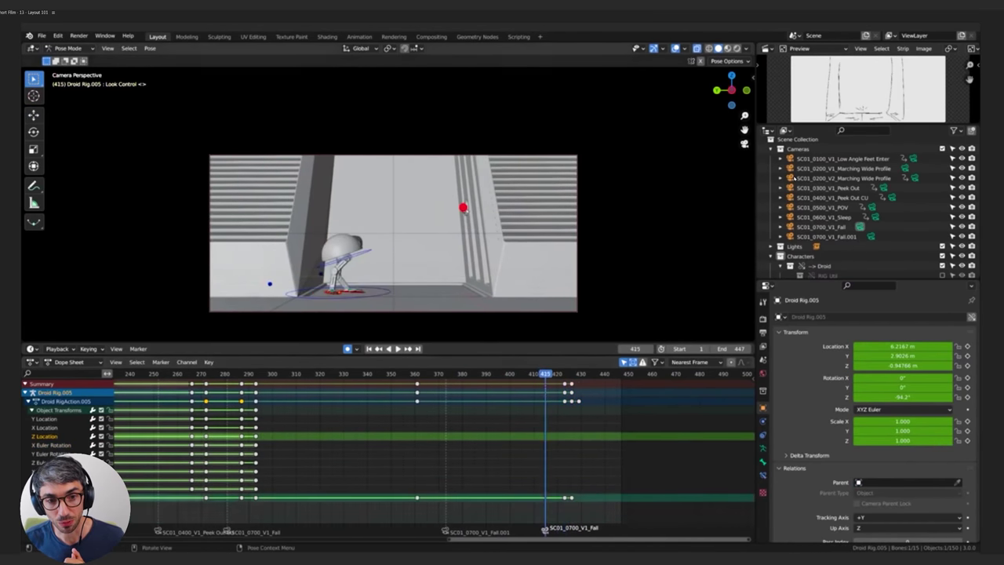
# Insert keyframes for the droid at frame 415 and reposition its Look Control to animate the head following the falling bolt.
pyautogui.press('i')
pyautogui.press('Up')
pyautogui.press('g')
pyautogui.click(489, 199)
pyautogui.press('g')
pyautogui.click(440, 208)
pyautogui.press('Left')
pyautogui.press('Right')
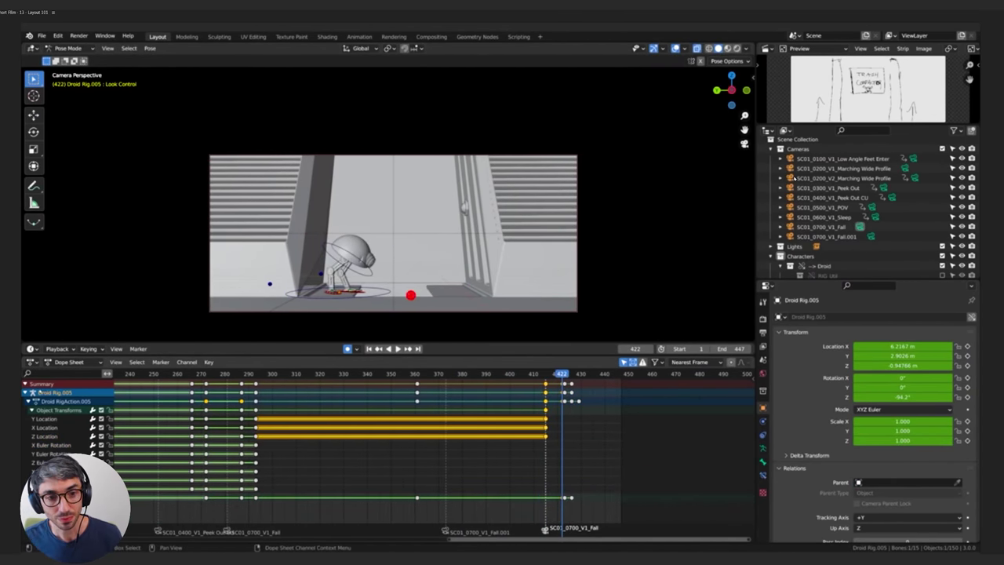
# Play back the Look Control's keyframes and move the SC01_0700_V1_Fall camera marker to frame 401.
pyautogui.moveTo(545, 373)
pyautogui.mouseDown()
pyautogui.moveTo(572, 373)
pyautogui.moveTo(561, 373)
pyautogui.mouseUp()
pyautogui.moveTo(535, 472); pyautogui.dragTo(505, 400, button='middle')
pyautogui.press('space')
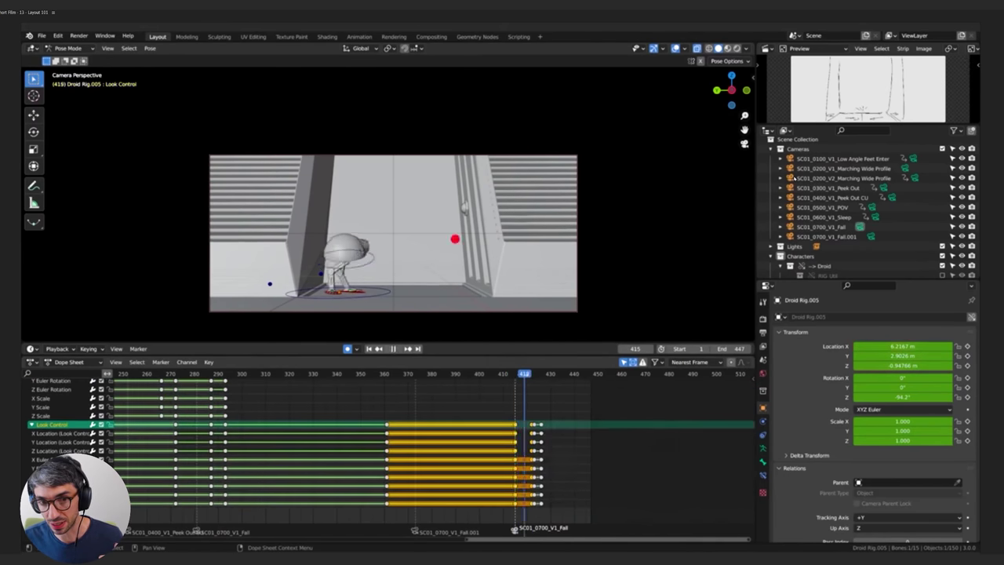
pyautogui.press('space')
pyautogui.press('space')
pyautogui.press('g')
pyautogui.click(420, 496)
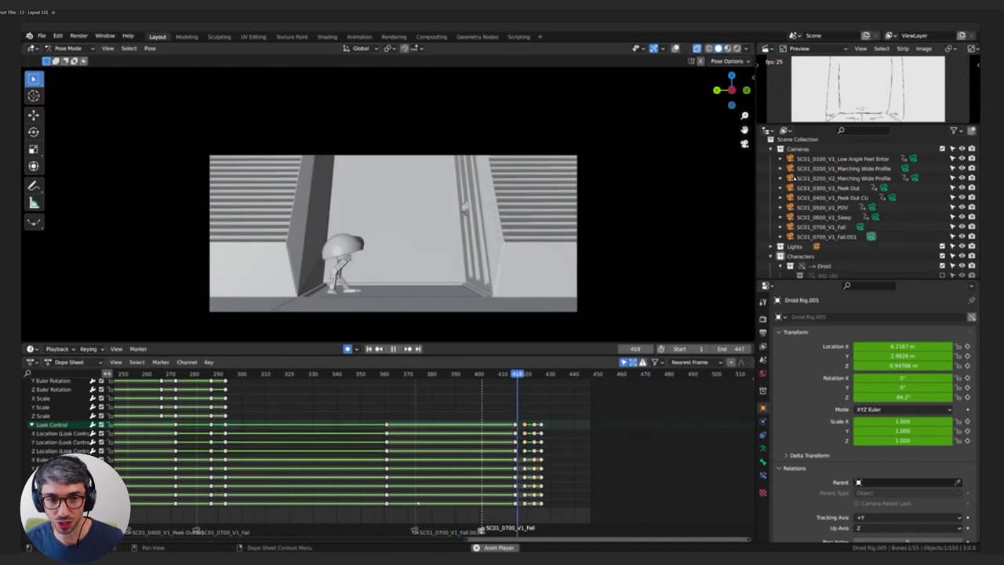
# Move the start of the droid's look-down keyframes earlier, to about frame 406, and play back without overlays.
pyautogui.press('space')
pyautogui.moveTo(421, 496); pyautogui.dragTo(426, 538, button='middle')
pyautogui.click(522, 384)
pyautogui.press('g')
pyautogui.hotkey('alt', 'shift', 'z')
pyautogui.press('space')
pyautogui.press('space')
# Move the Look Control along the X axis at frame 417 and again at frame 420.
pyautogui.press('g')
pyautogui.press('x')
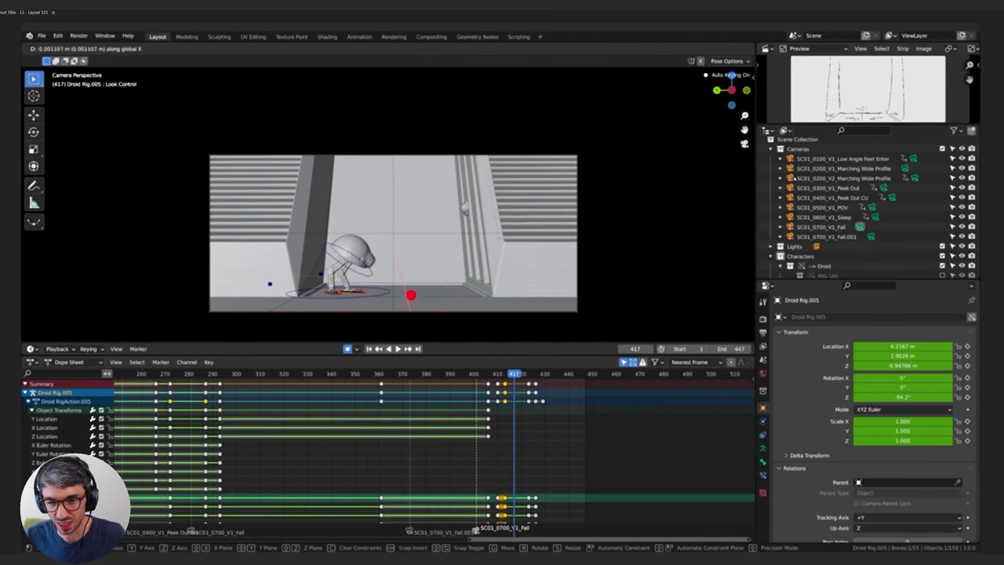
pyautogui.click(410, 315)
pyautogui.press('Right')
pyautogui.press('Right')
pyautogui.press('Right')
pyautogui.press('g')
pyautogui.press('x')
pyautogui.click(390, 309)
pyautogui.press('Left')
pyautogui.press('Left')
pyautogui.press('Left')
# Play back the animation from about frame 296 through the Fall shots.
pyautogui.click(337, 291)
pyautogui.click(226, 374)
pyautogui.press('space')
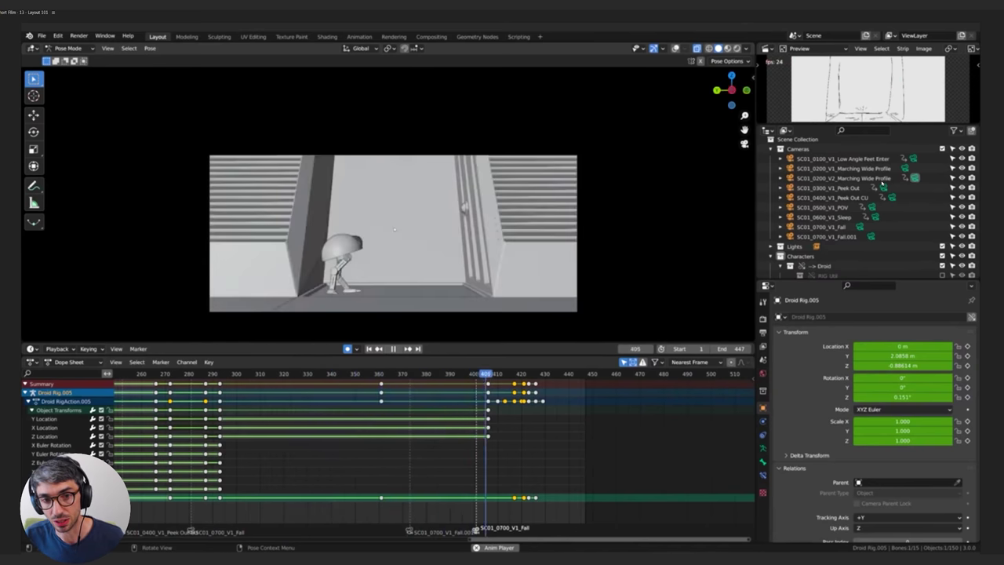
# Pause the playback in the establishing shot and circle the distant droids with a freehand annotation at about frame 56.
pyautogui.press('space')
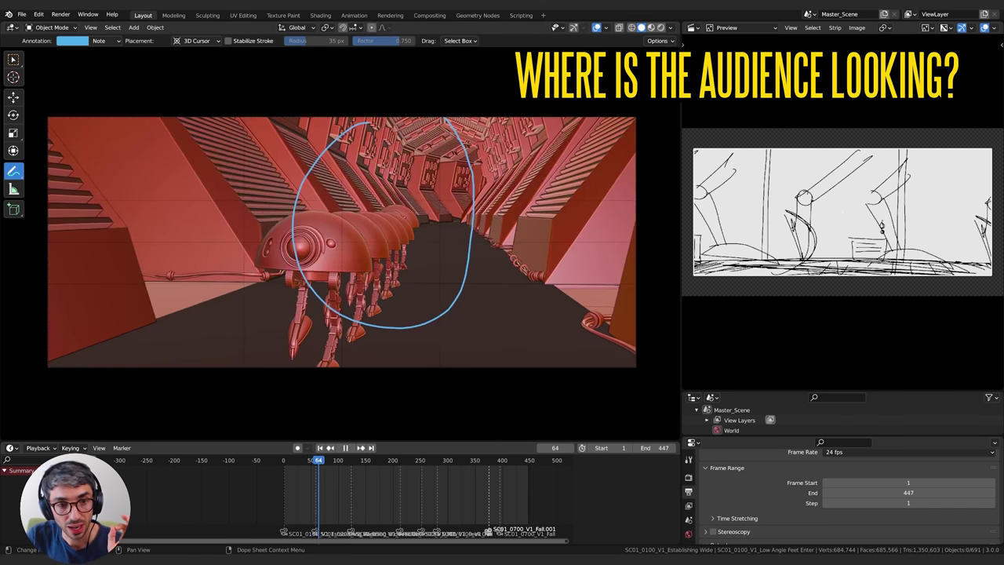
pyautogui.press('space')
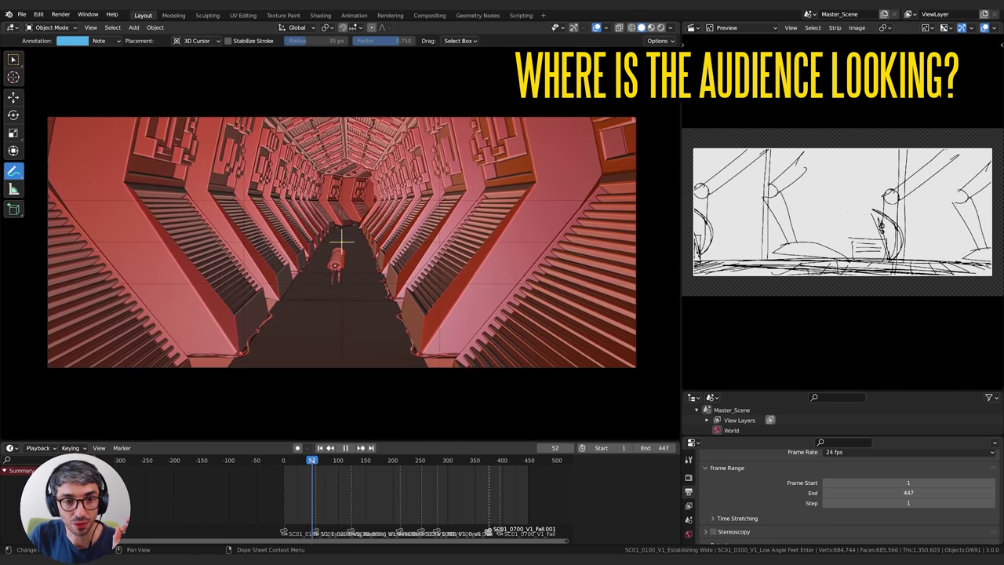
pyautogui.moveTo(341, 233); pyautogui.dragTo(345, 236)
pyautogui.press('space')
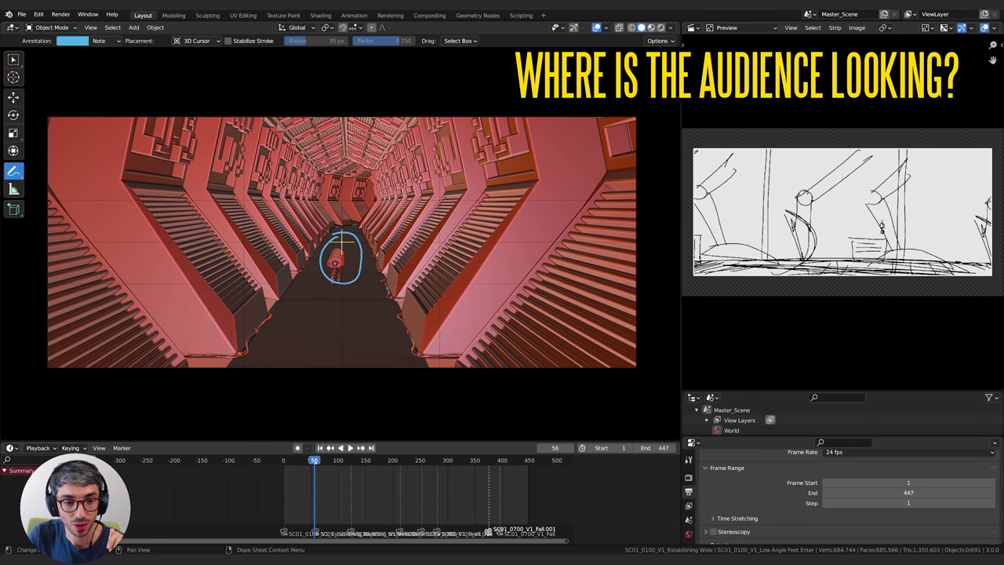
# Play from the establishing shot into the Marching Wide Profile shot and show the viewport sidebar.
pyautogui.press('space')
pyautogui.press('space')
pyautogui.press('n')
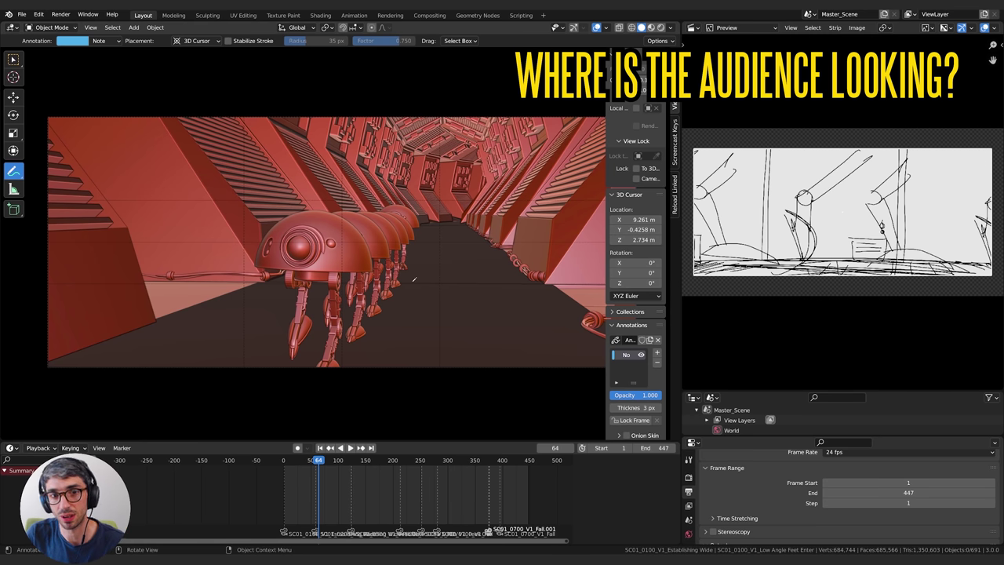
pyautogui.press('space')
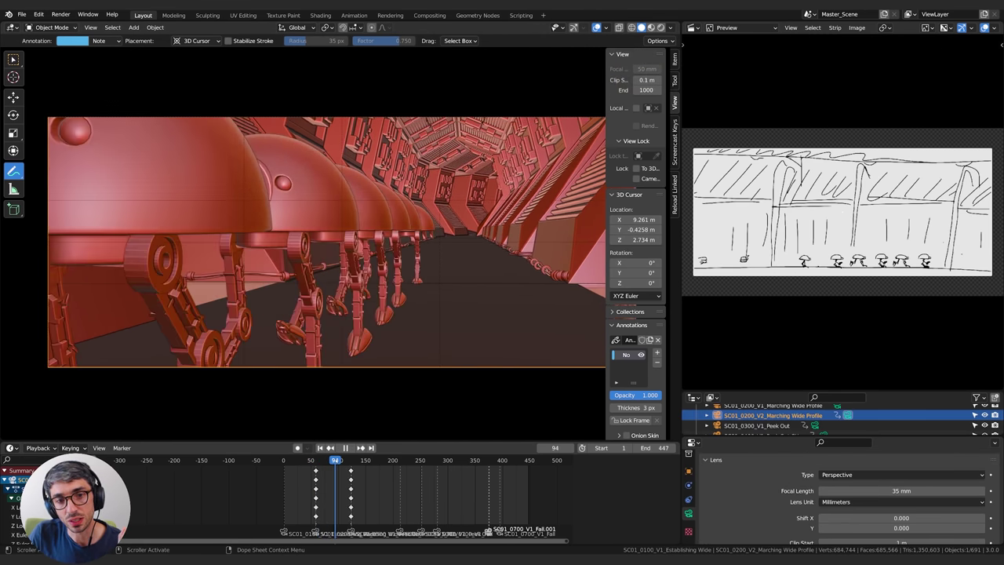
# Play back and forth across the cut from Marching Wide Profile to Peek Out, comparing the two cameras' lenses.
pyautogui.press('space')
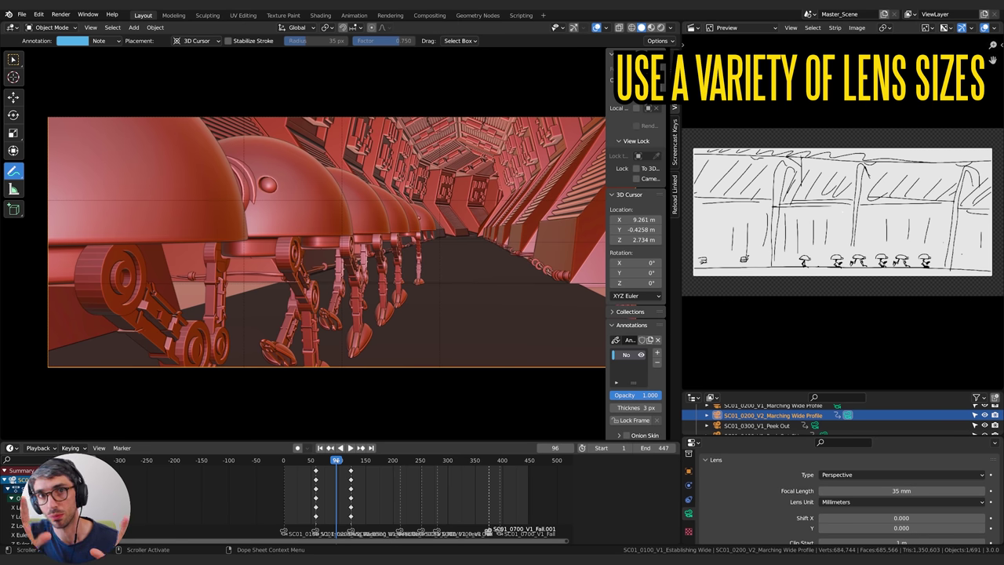
pyautogui.moveTo(336, 460); pyautogui.dragTo(332, 460)
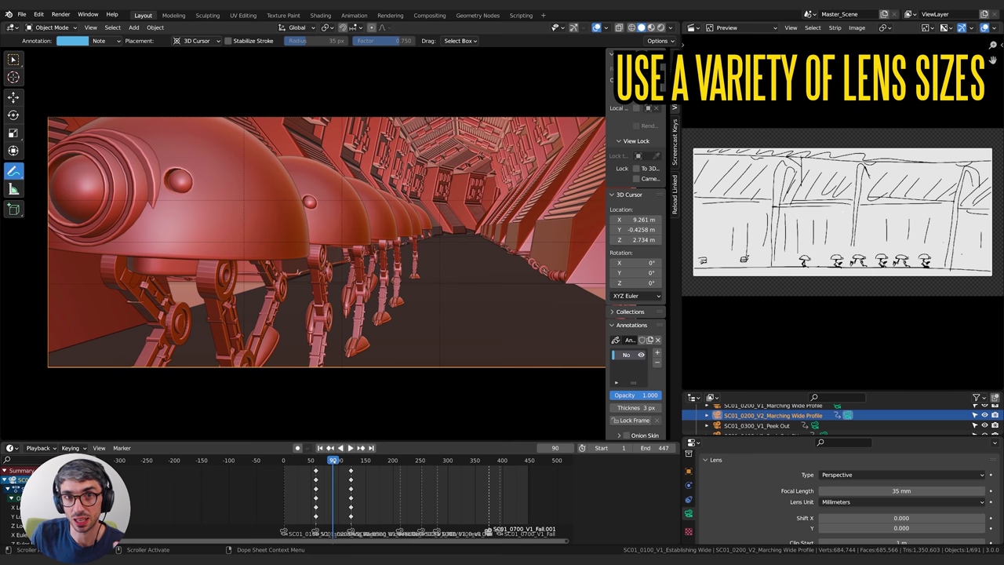
pyautogui.press('space')
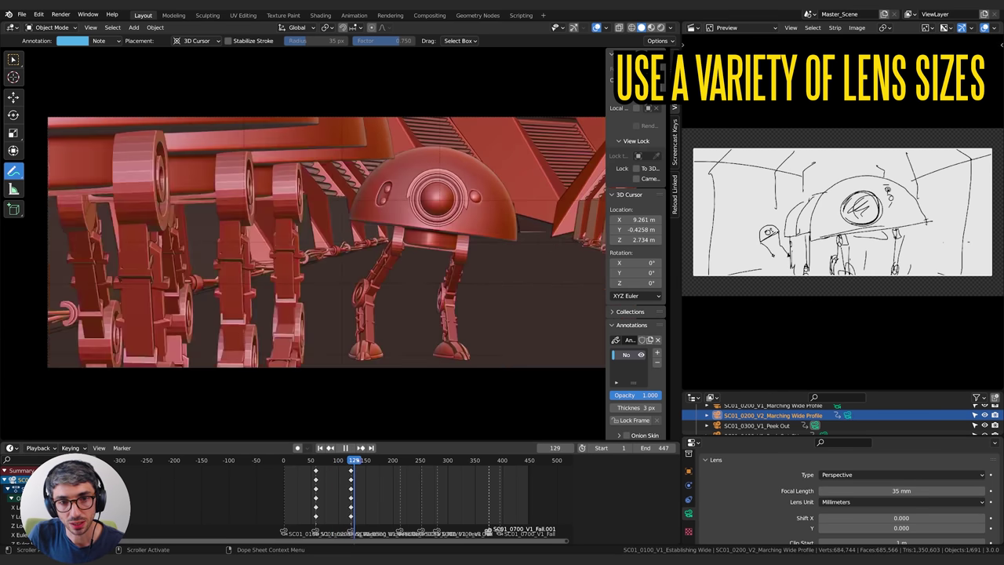
pyautogui.press('space')
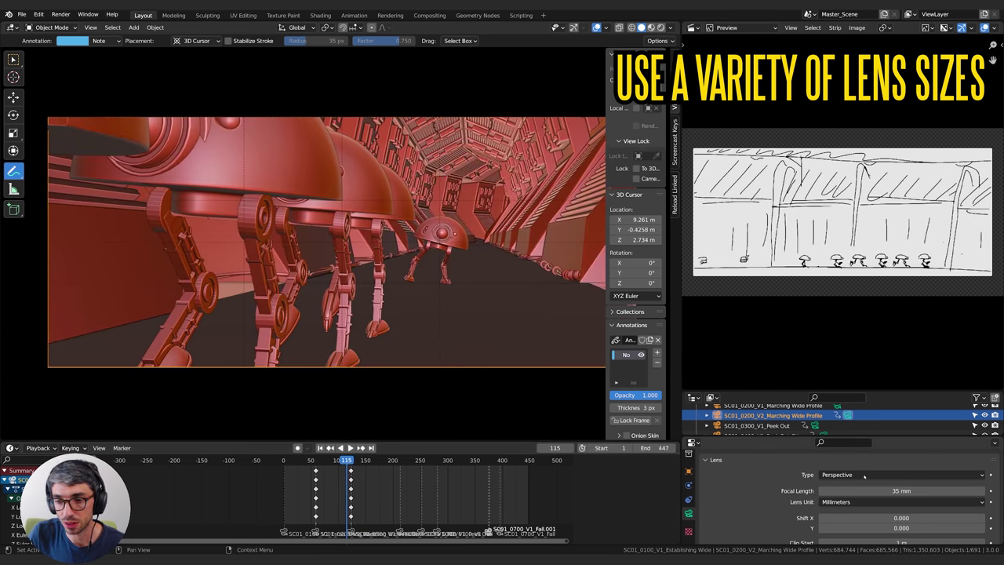
pyautogui.moveTo(346, 461); pyautogui.dragTo(344, 461)
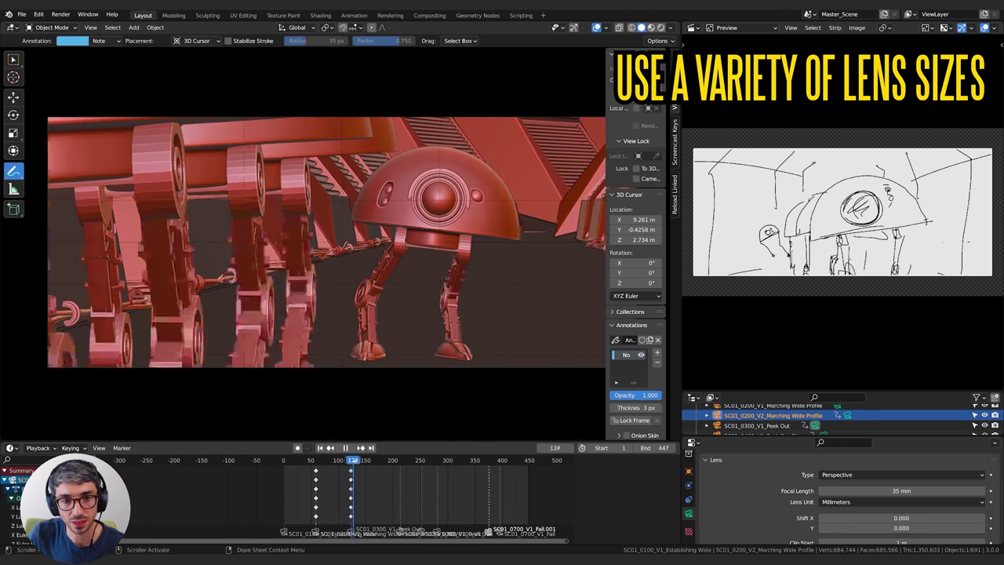
pyautogui.press('space')
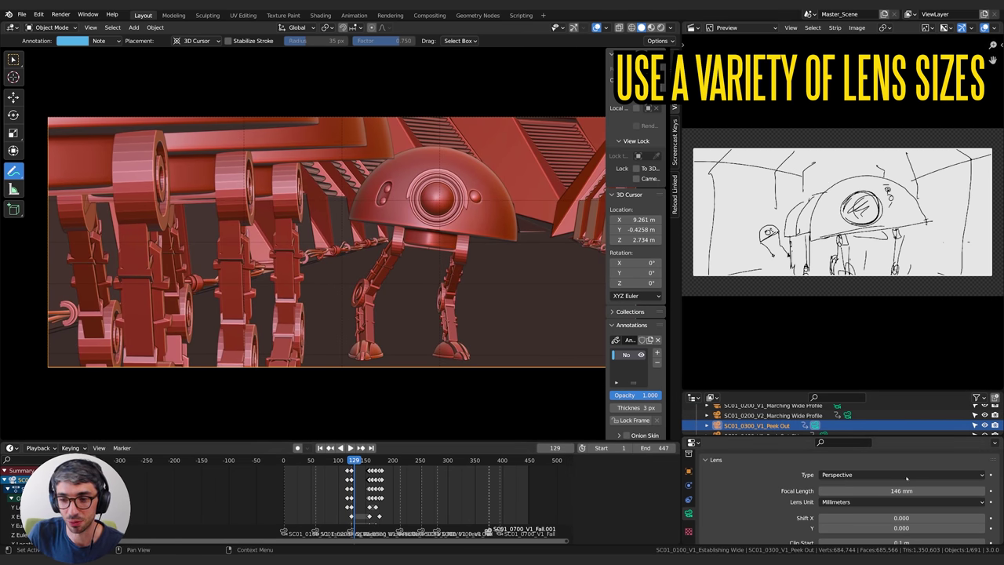
pyautogui.press('space')
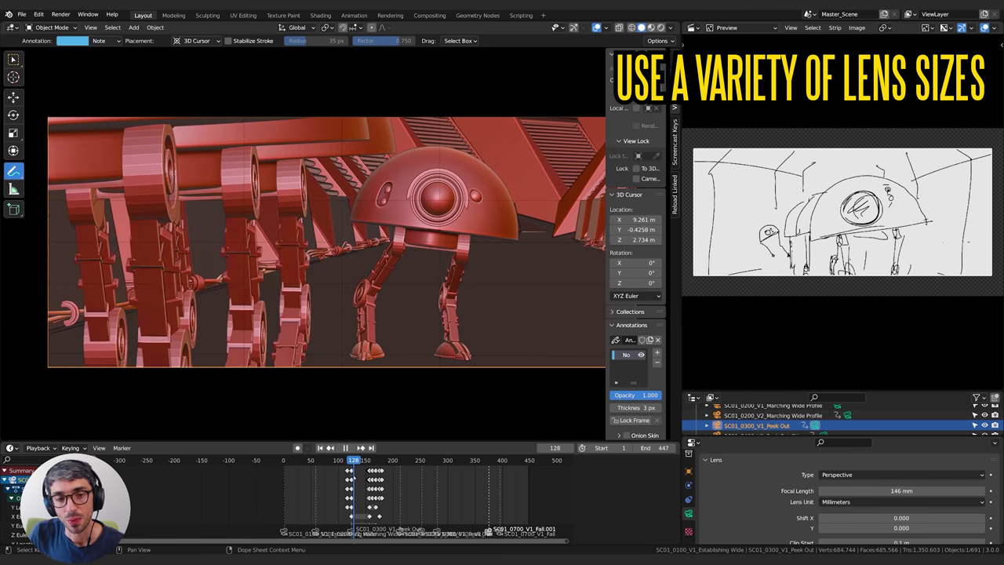
pyautogui.press('space')
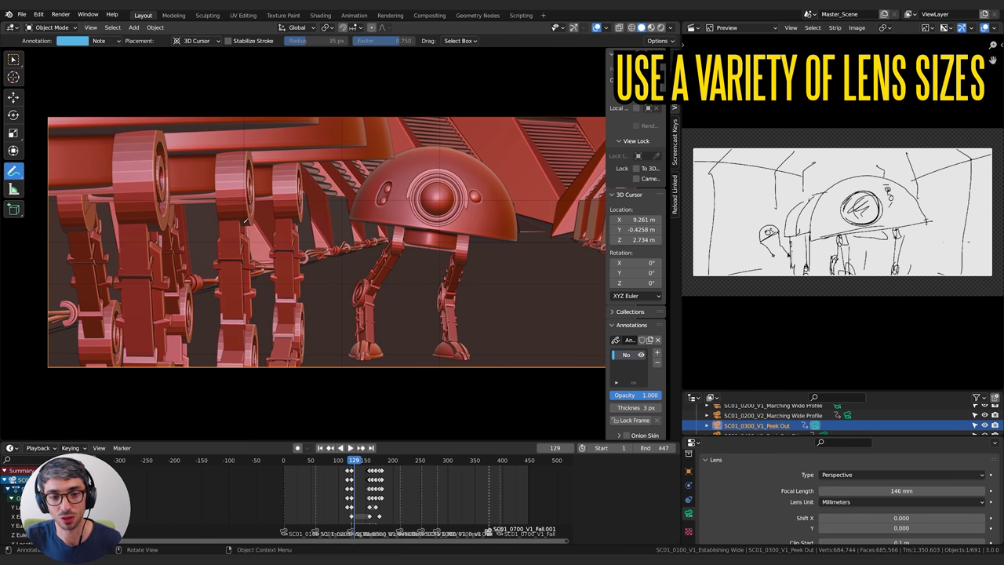
pyautogui.click(352, 459)
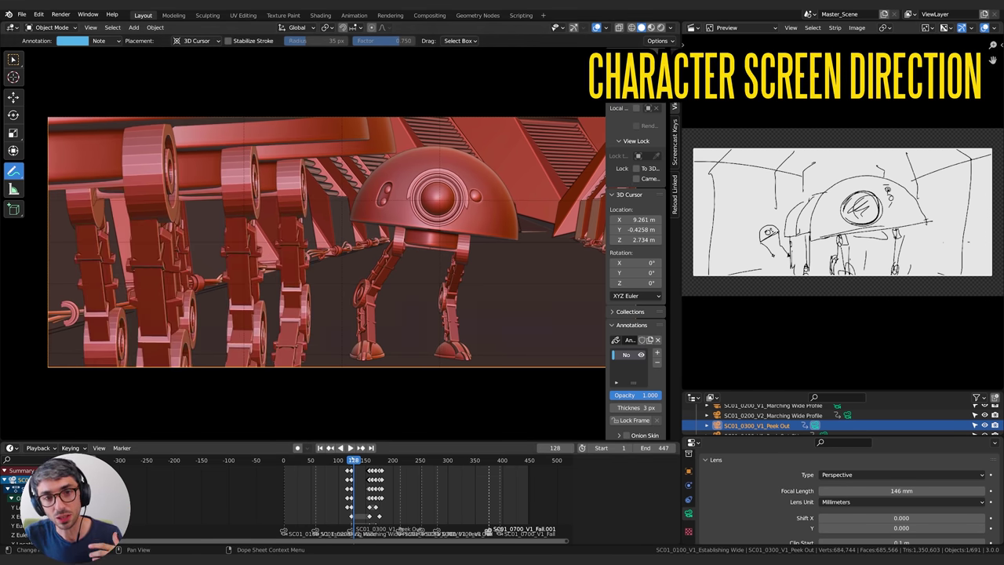
# Draw an annotation line along the droids' marching path in the establishing shot at frame 47, and remove it.
pyautogui.moveTo(353, 459); pyautogui.dragTo(307, 474)
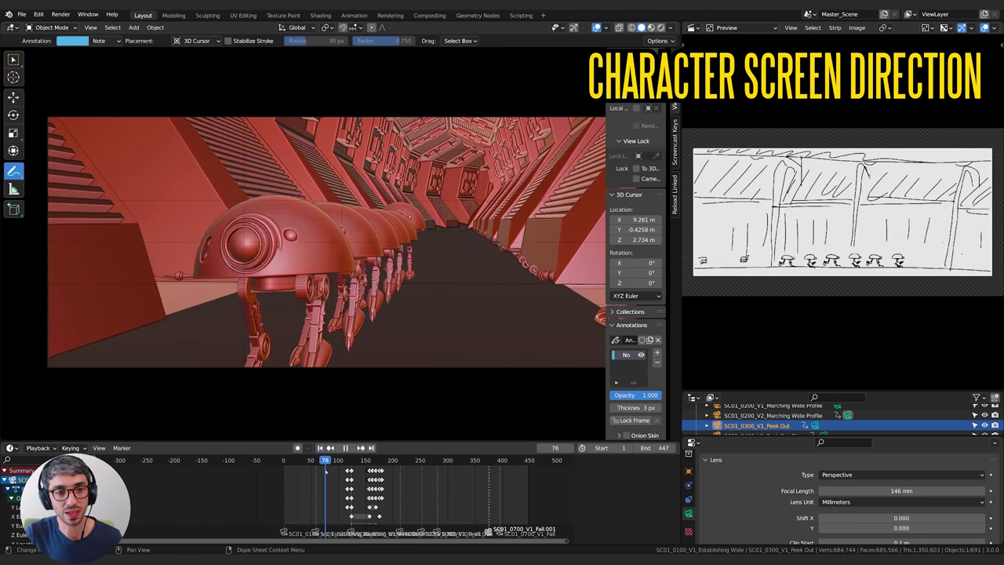
pyautogui.press('space')
pyautogui.moveTo(348, 214); pyautogui.dragTo(318, 411)
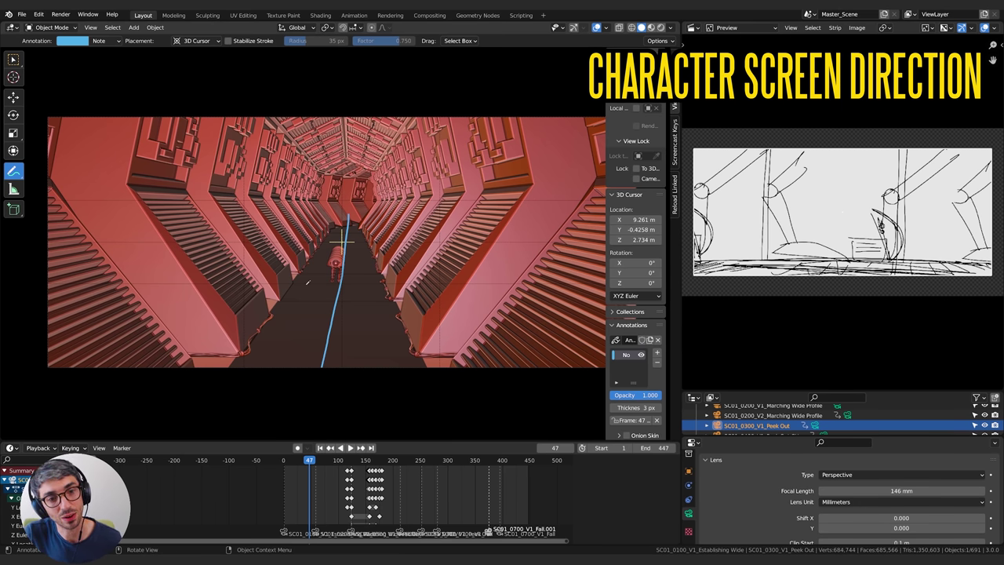
pyautogui.hotkey('ctrl', 'z')
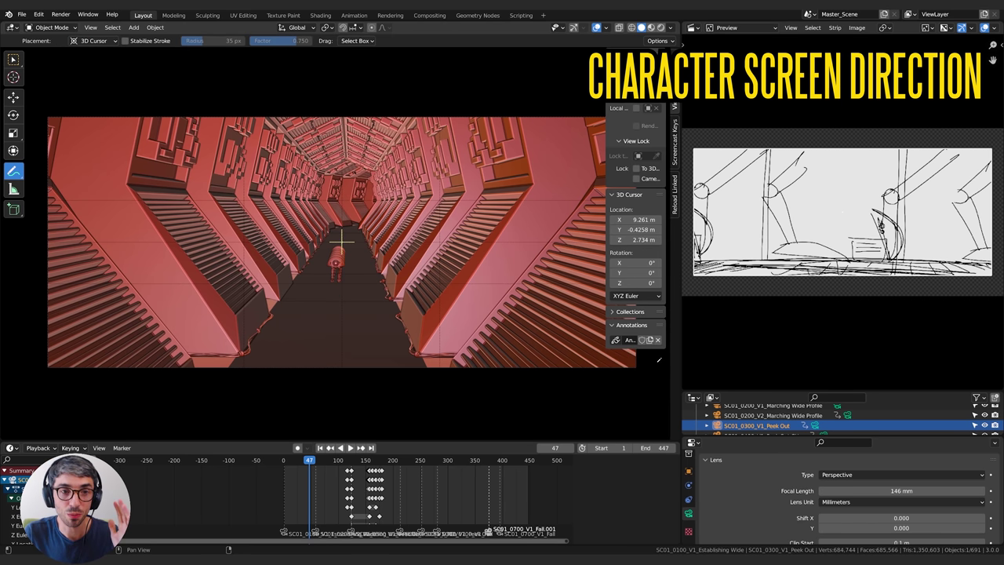
# Play to frame 61 in the Marching Wide Profile shot and lock the camera to the view.
pyautogui.press('space')
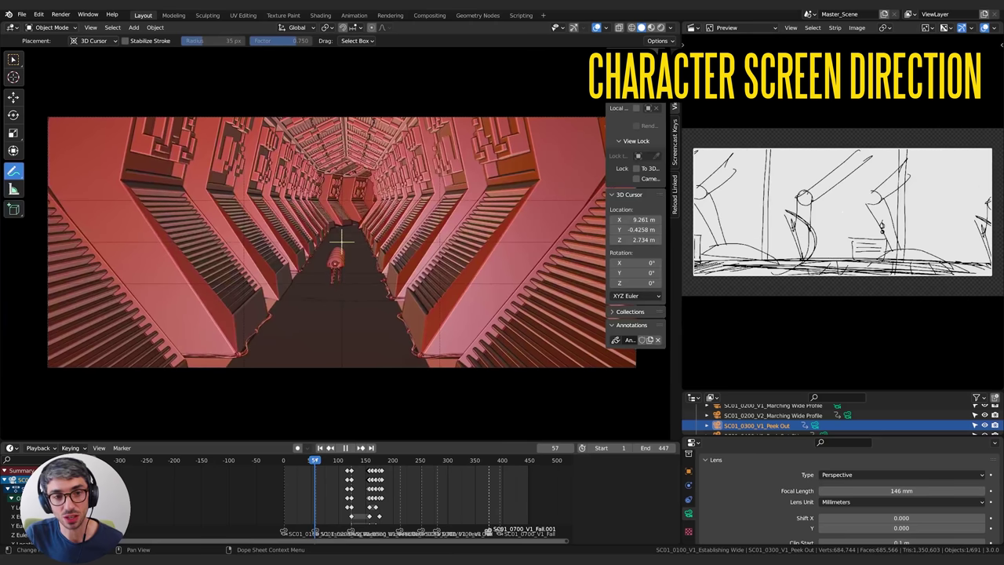
pyautogui.press('space')
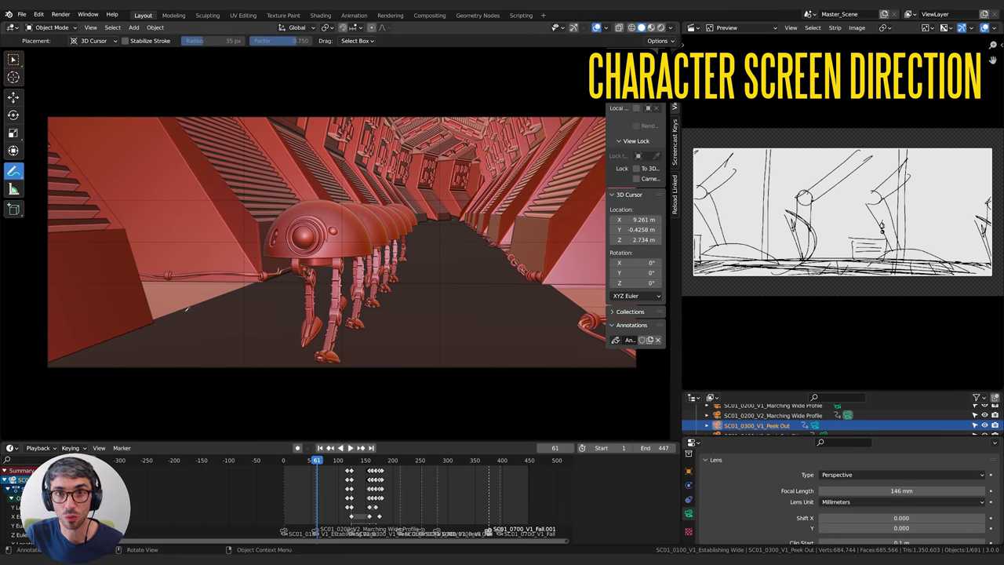
pyautogui.press('q')
pyautogui.click(434, 211)
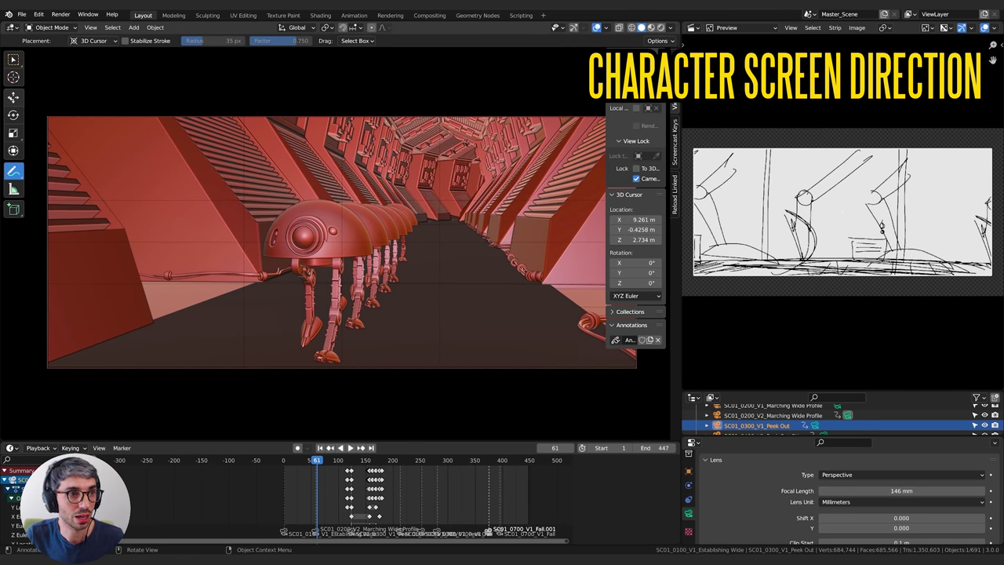
# Try framing the marching droids from their opposite side, and restore the keyframed camera by moving to frame 64.
pyautogui.hotkey('shift', 'space')
pyautogui.press('g')
pyautogui.moveTo(392, 314)
pyautogui.mouseDown(button='middle')
pyautogui.moveTo(356, 314)
pyautogui.moveTo(349, 300)
pyautogui.moveTo(671, 318)
pyautogui.moveTo(206, 296)
pyautogui.mouseUp(button='middle')
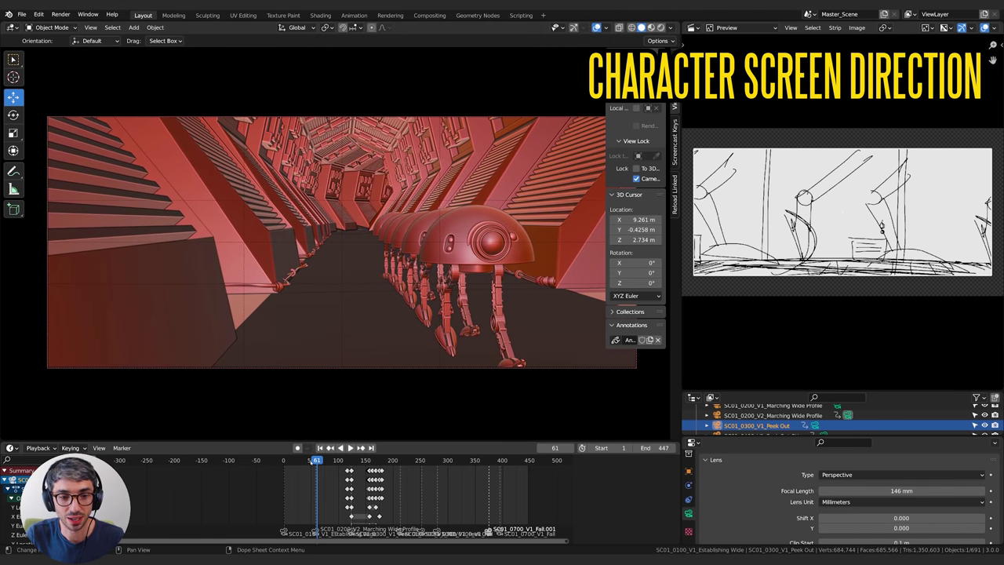
pyautogui.hotkey('shift', 'ctrl', 'space')
pyautogui.moveTo(313, 461); pyautogui.dragTo(319, 461)
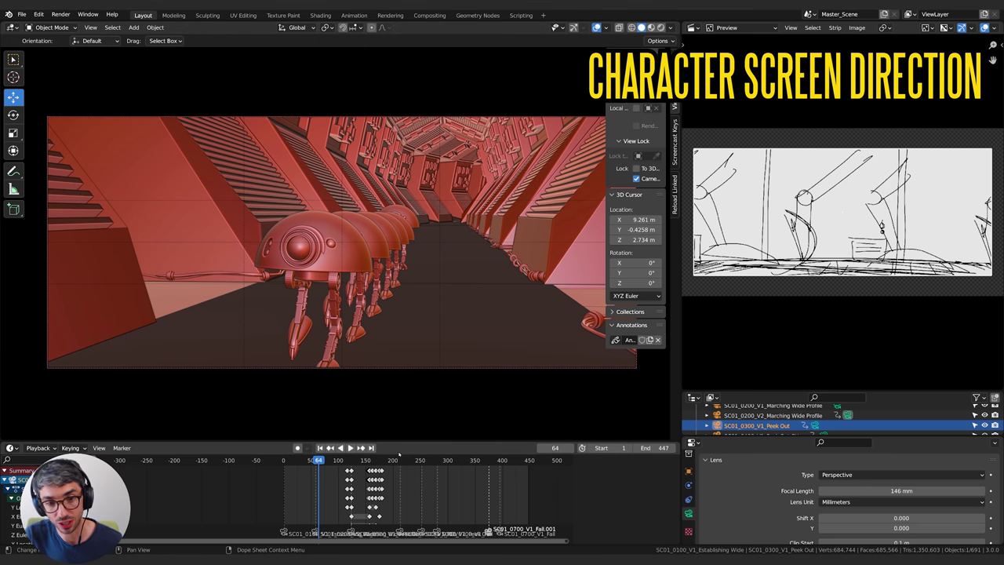
# Play the marching and Peek Out shots through to frame 185, checking the droids' screen direction across the cuts.
pyautogui.press('space')
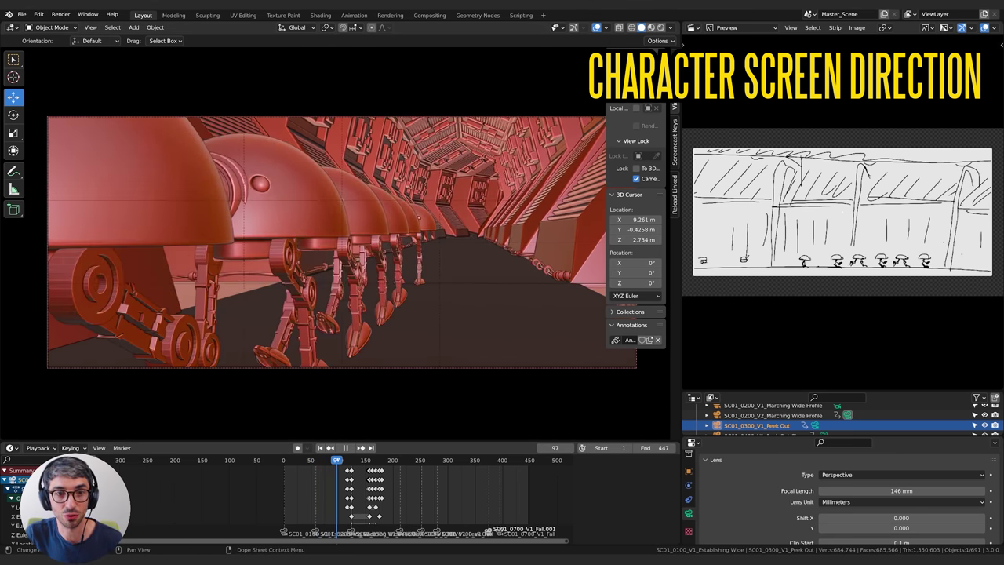
pyautogui.press('space')
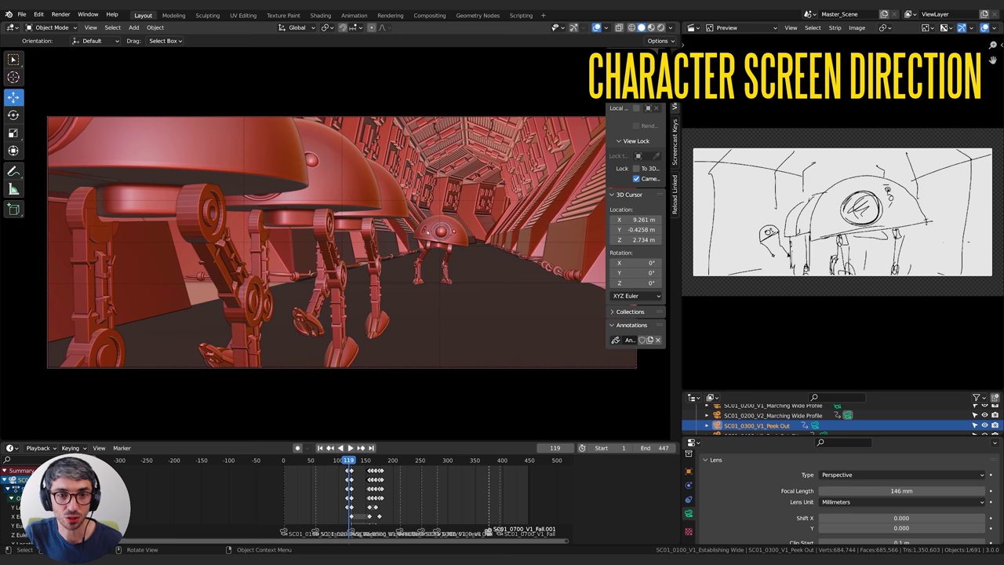
pyautogui.moveTo(352, 460)
pyautogui.mouseDown()
pyautogui.moveTo(361, 460)
pyautogui.moveTo(352, 461)
pyautogui.mouseUp()
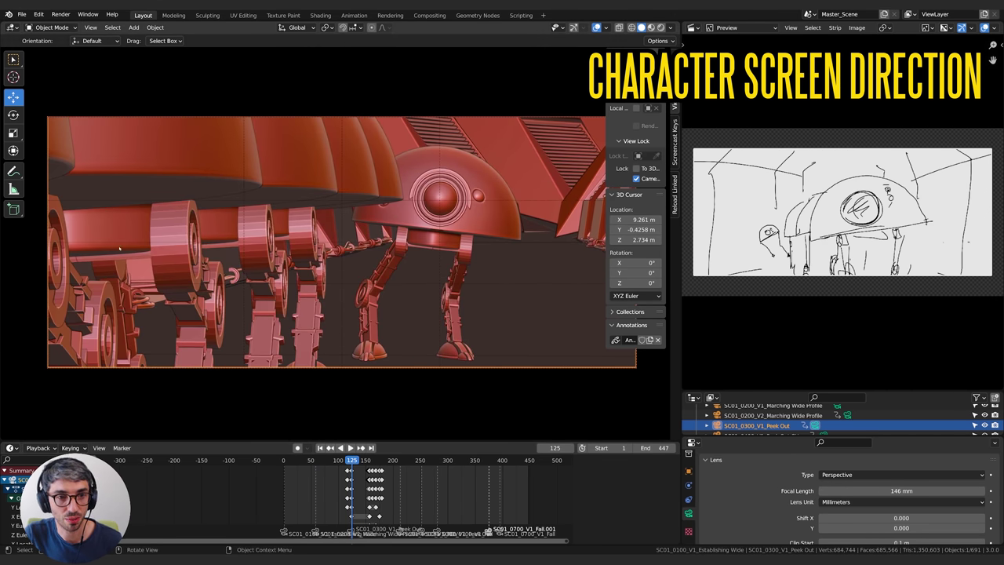
pyautogui.press('space')
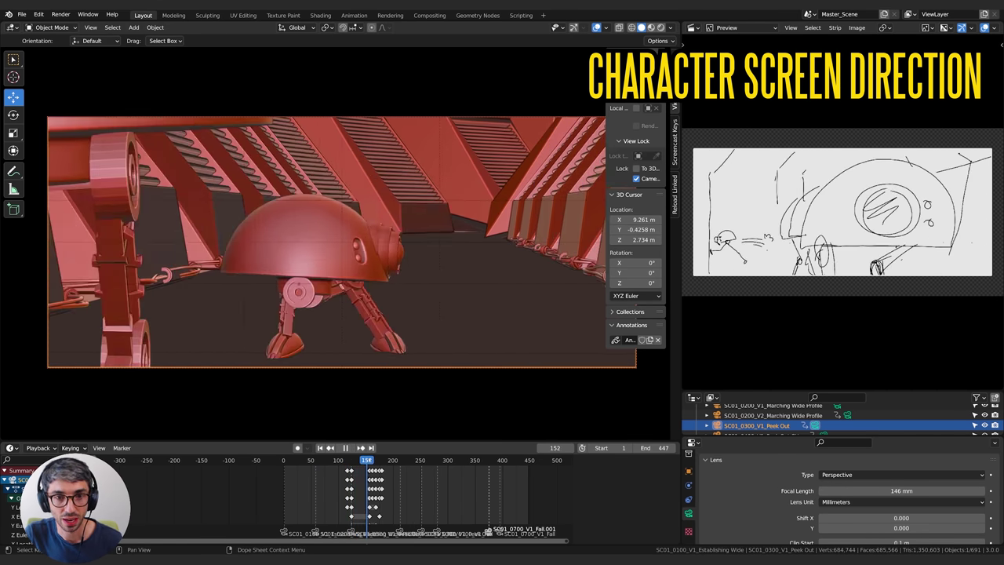
pyautogui.press('space')
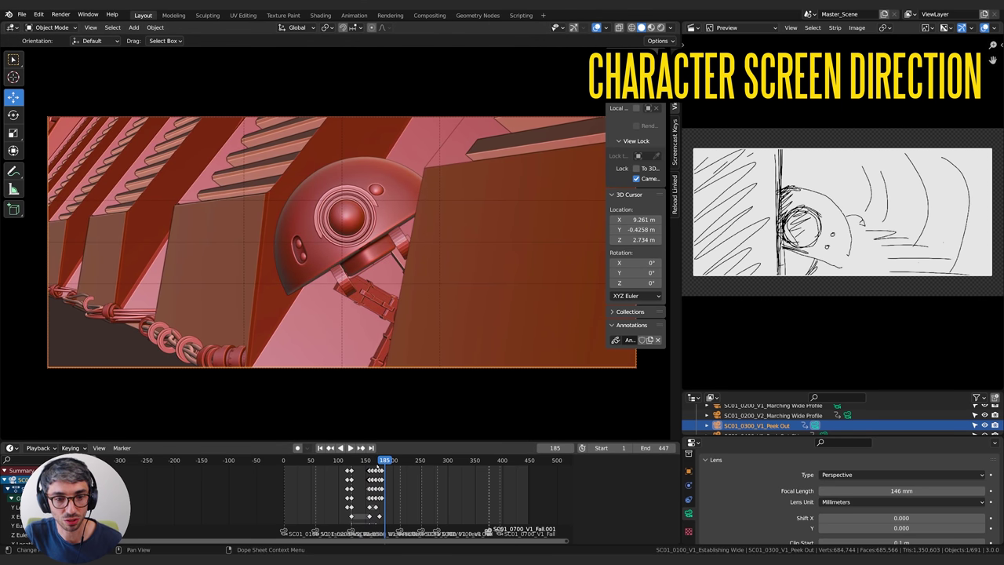
# Play the Sleep shot into the Fall close-up, stepping through frames around 366, and stop at frame 383.
pyautogui.press('space')
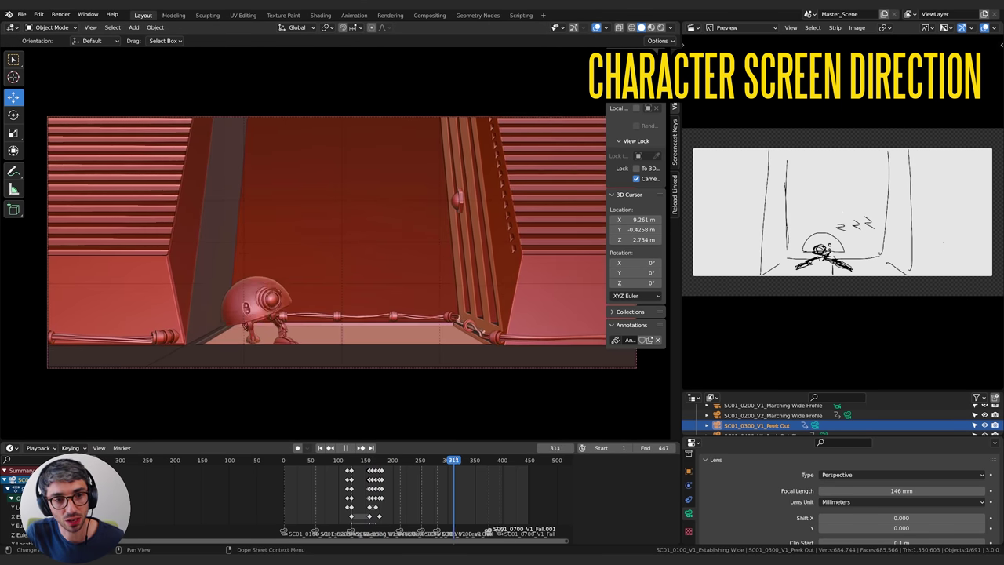
pyautogui.press('space')
pyautogui.press('space')
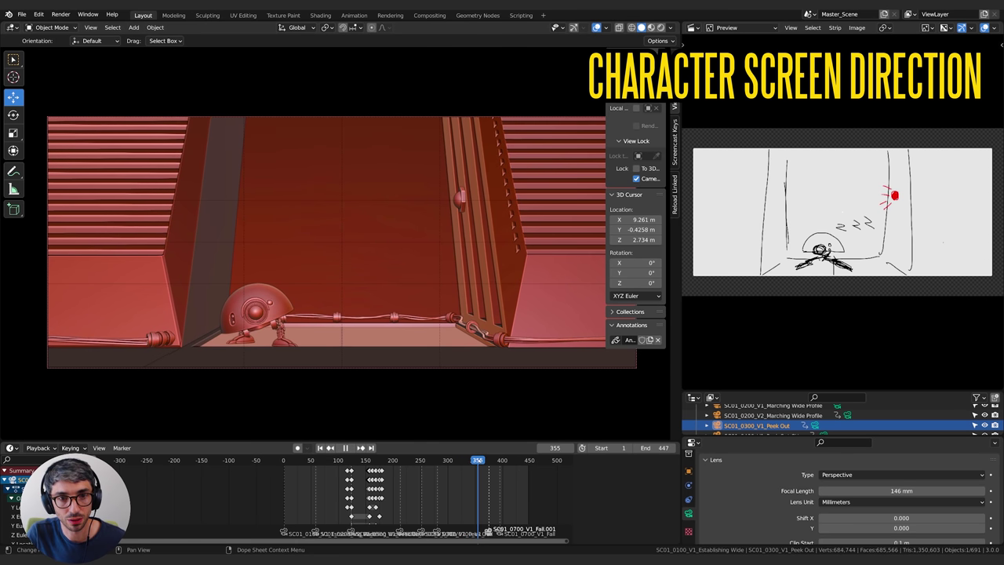
pyautogui.press('Right')
pyautogui.press('Right')
pyautogui.press('Right')
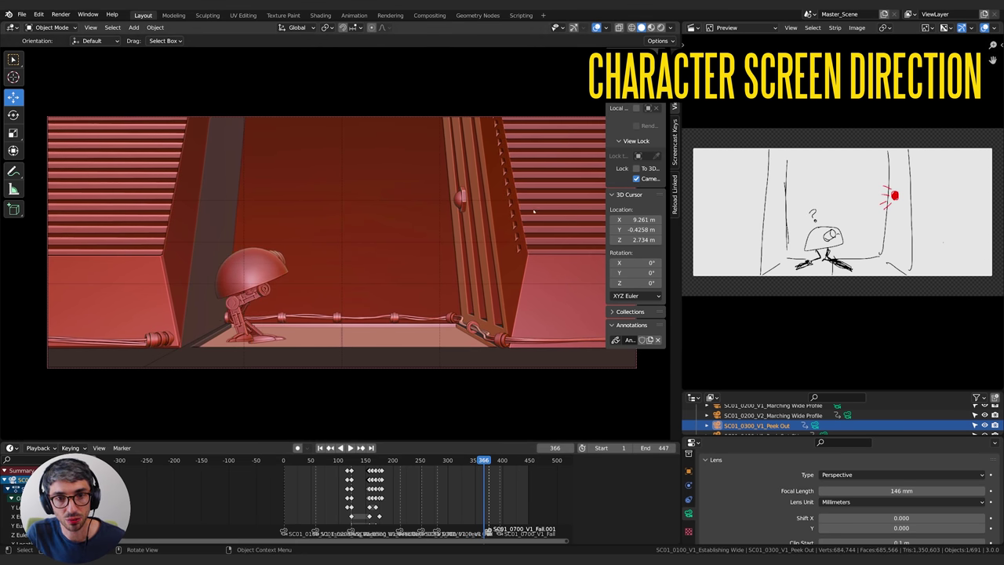
pyautogui.press('space')
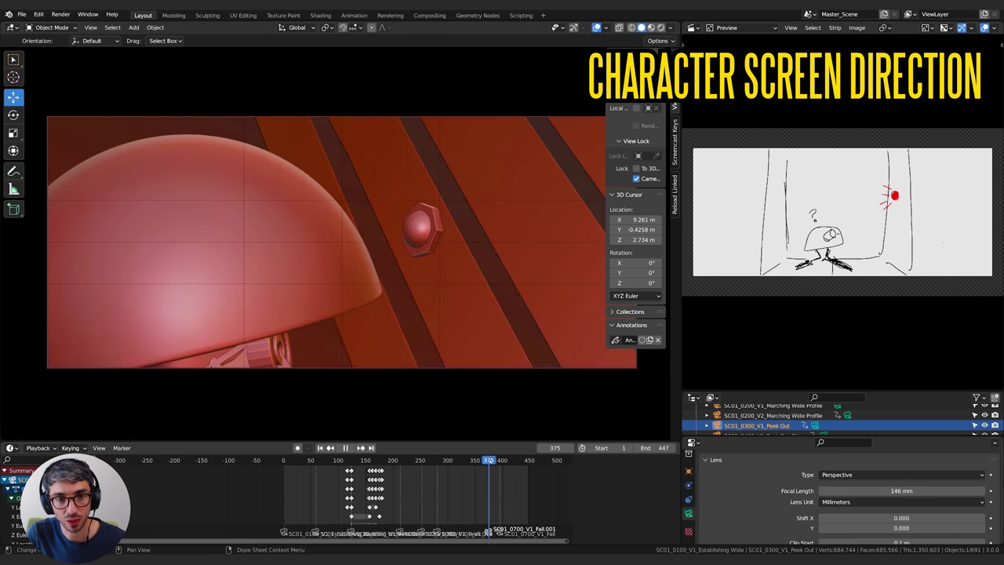
pyautogui.press('space')
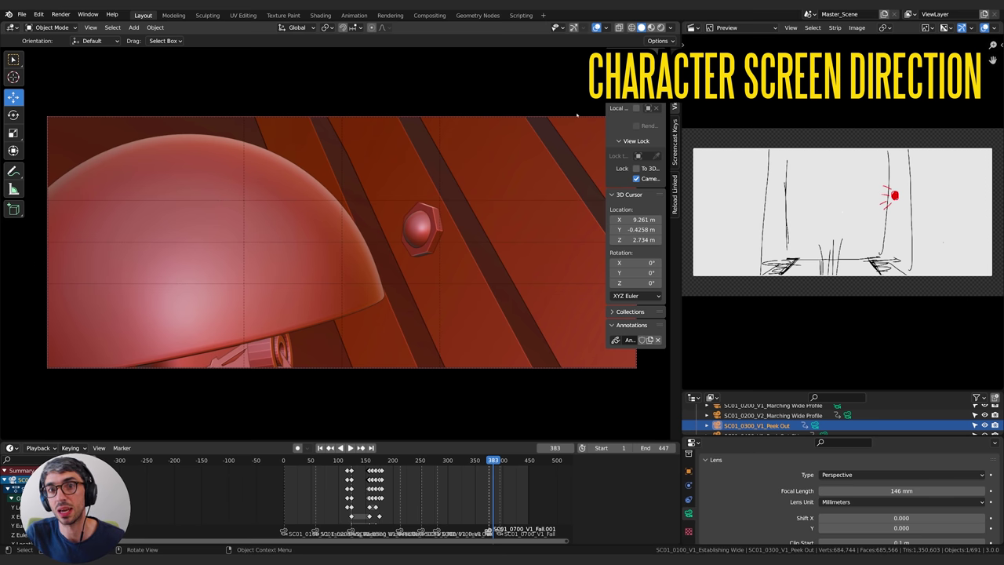
# Orbit the Fall close-up's camera around the droid at frame 383 to try views of its face from different sides.
pyautogui.moveTo(459, 220); pyautogui.dragTo(400, 274, button='middle')
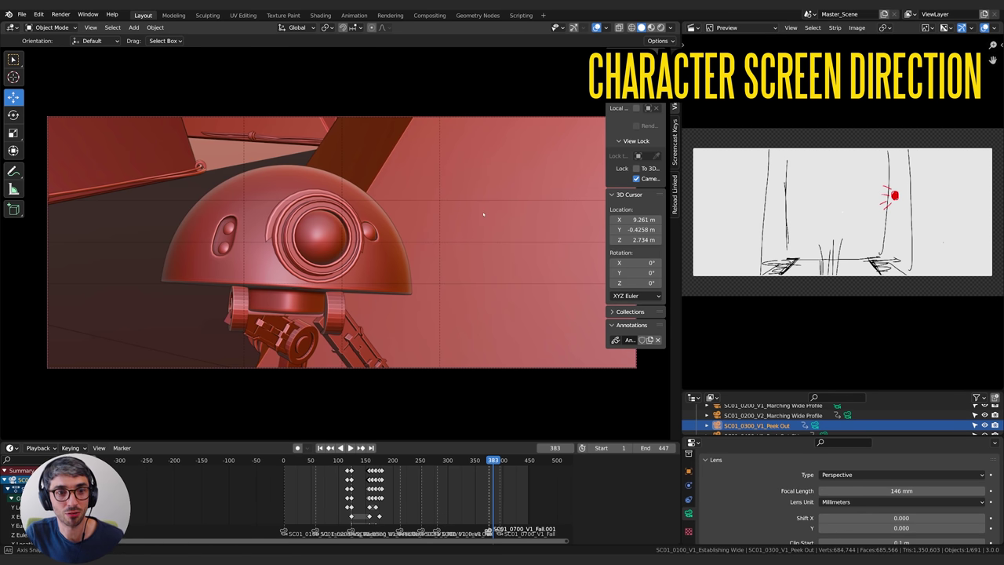
pyautogui.moveTo(155, 223); pyautogui.dragTo(384, 150, button='middle')
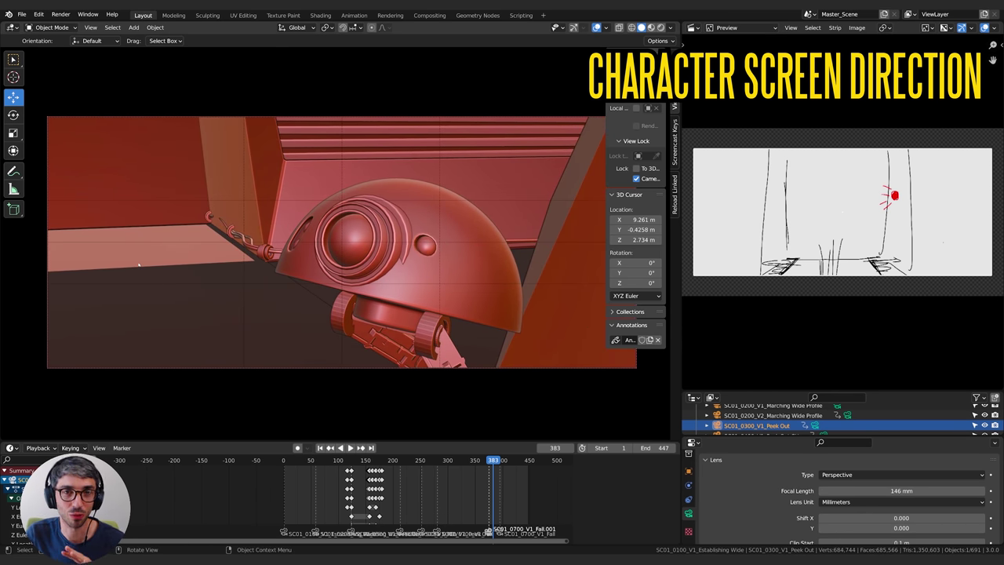
pyautogui.moveTo(266, 278); pyautogui.dragTo(574, 223, button='middle')
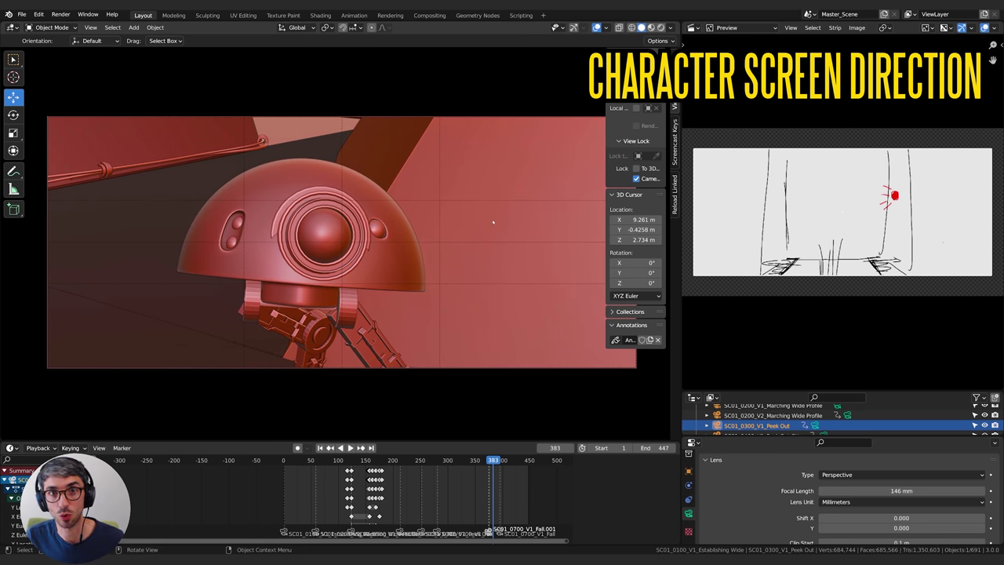
# Swing the Fall close-up's camera between opposite sides of the droid to compare its facing directions.
pyautogui.moveTo(412, 249)
pyautogui.mouseDown(button='middle')
pyautogui.moveTo(572, 222)
pyautogui.moveTo(501, 251)
pyautogui.moveTo(536, 218)
pyautogui.moveTo(411, 232)
pyautogui.mouseUp(button='middle')
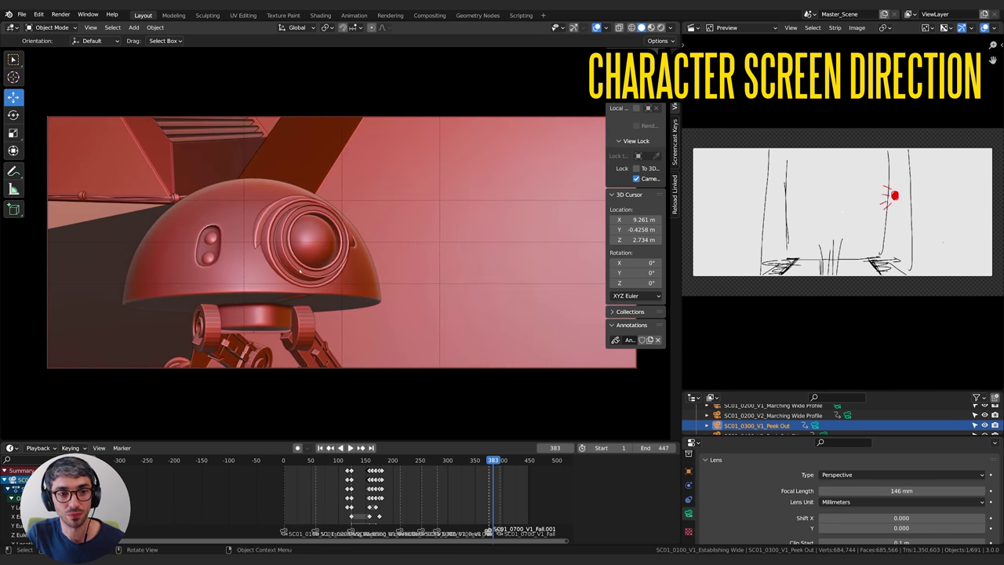
pyautogui.moveTo(300, 271); pyautogui.dragTo(460, 262, button='middle')
pyautogui.moveTo(553, 227); pyautogui.dragTo(190, 233, button='middle')
pyautogui.moveTo(351, 236); pyautogui.dragTo(475, 207, button='middle')
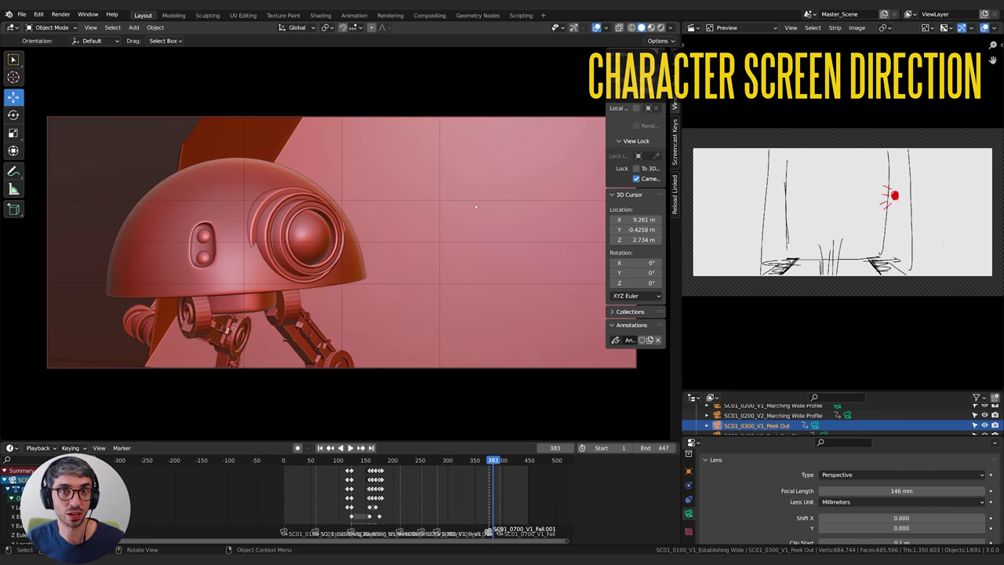
# Replay the establishing shot from about frame 33 up to its first cut to check the camera movement.
pyautogui.click(306, 462)
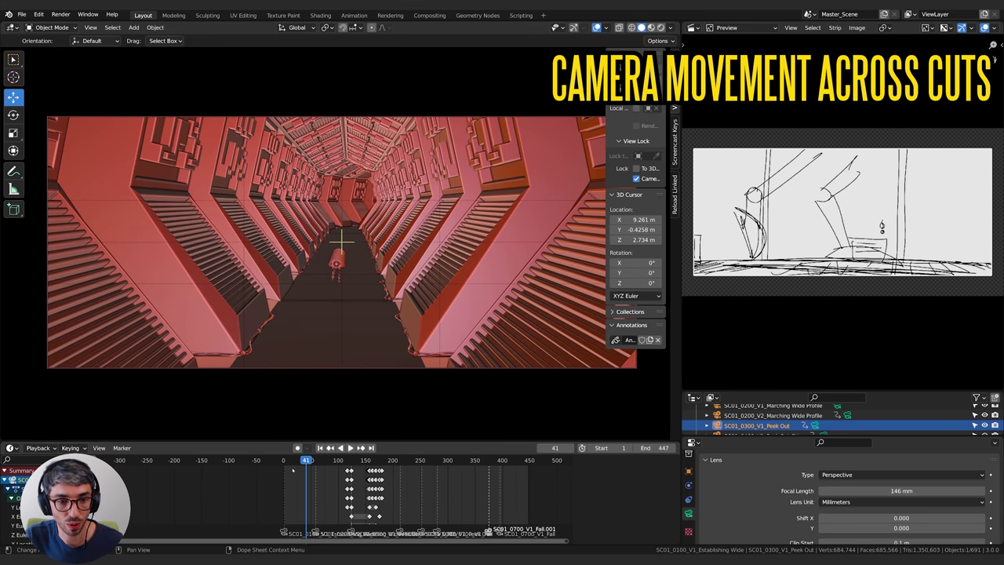
pyautogui.moveTo(304, 468); pyautogui.dragTo(295, 468)
pyautogui.press('space')
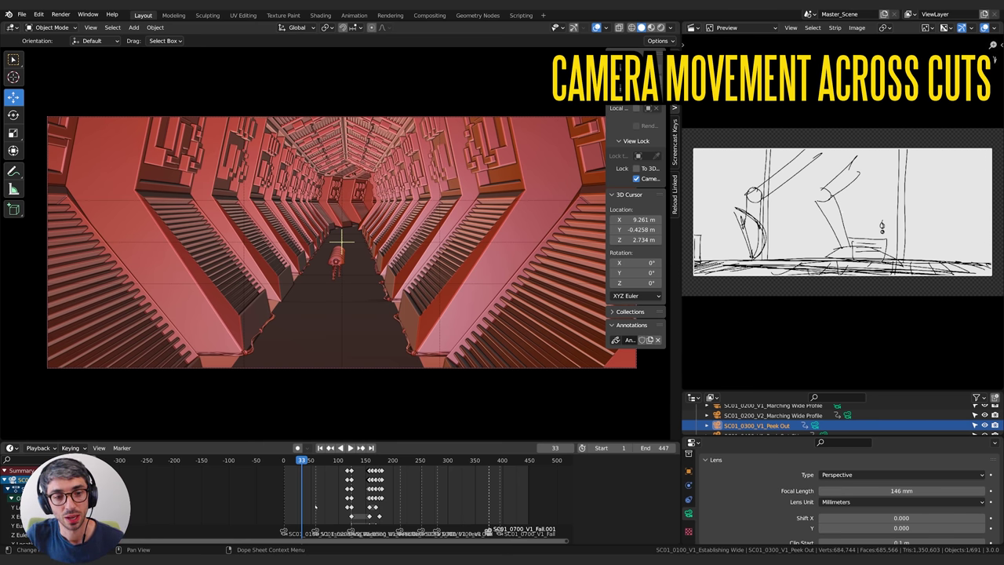
pyautogui.press('space')
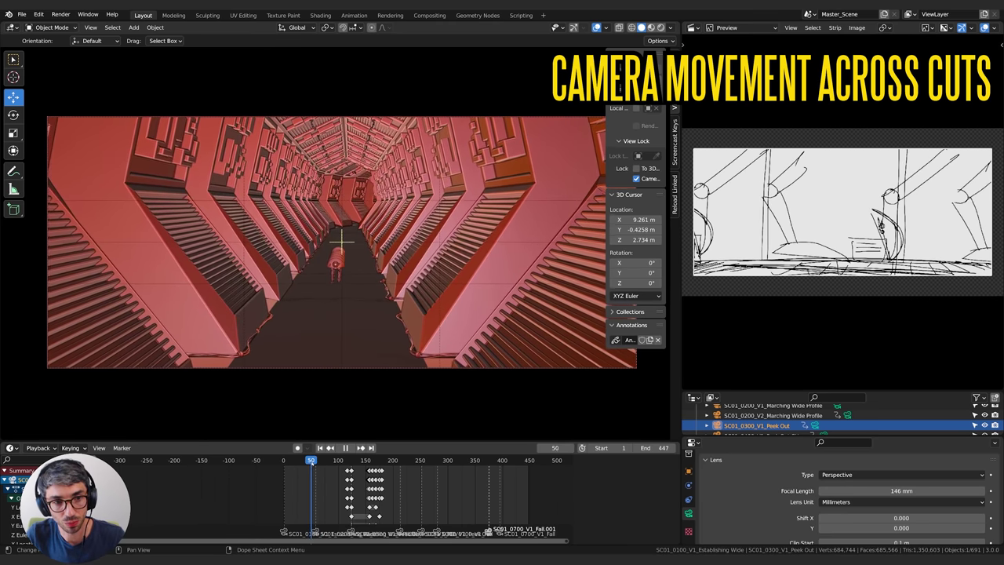
pyautogui.press('space')
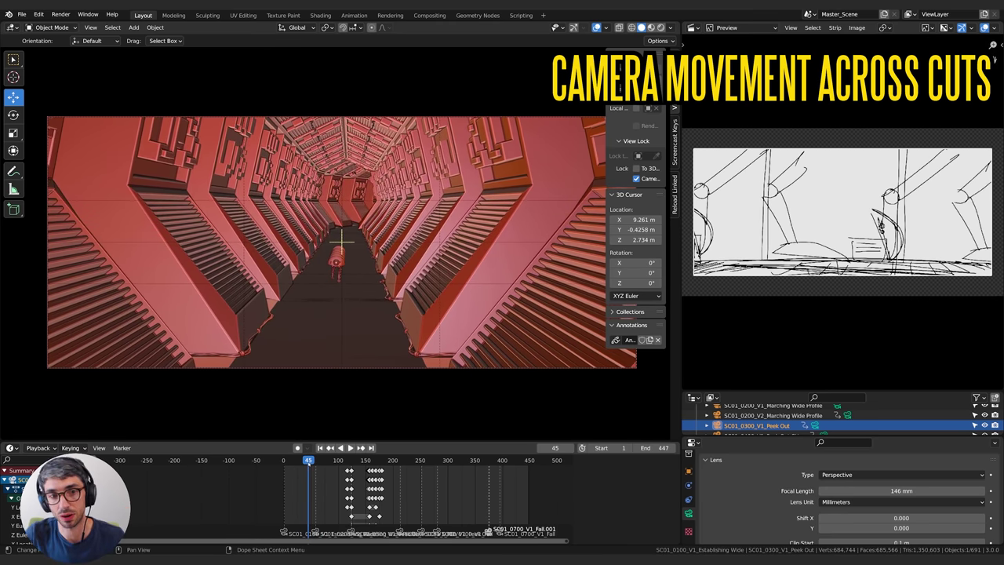
pyautogui.press('space')
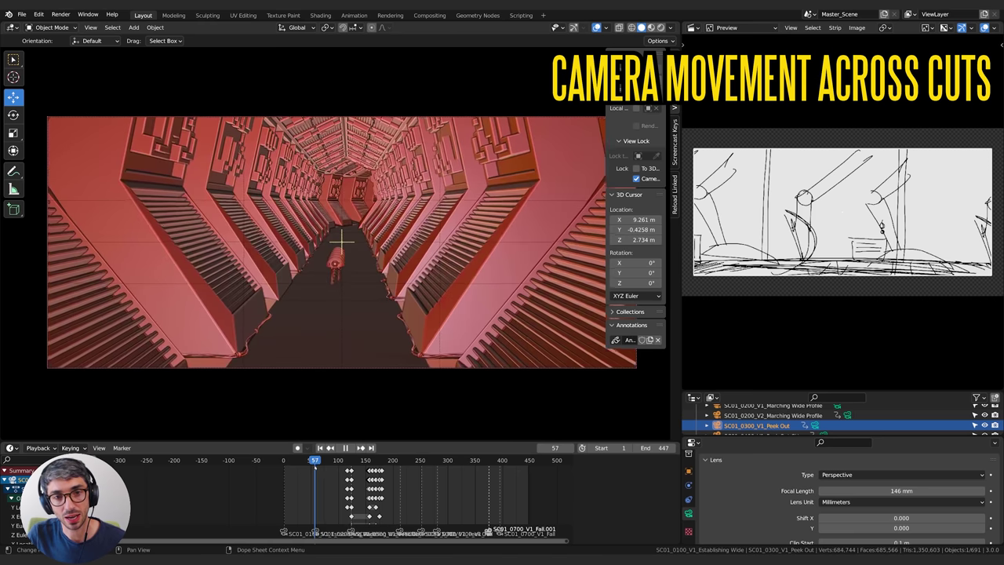
# Play the cuts from the establishing shot through Peek Out to about frame 248, and return to frame 121.
pyautogui.moveTo(315, 467); pyautogui.dragTo(296, 465)
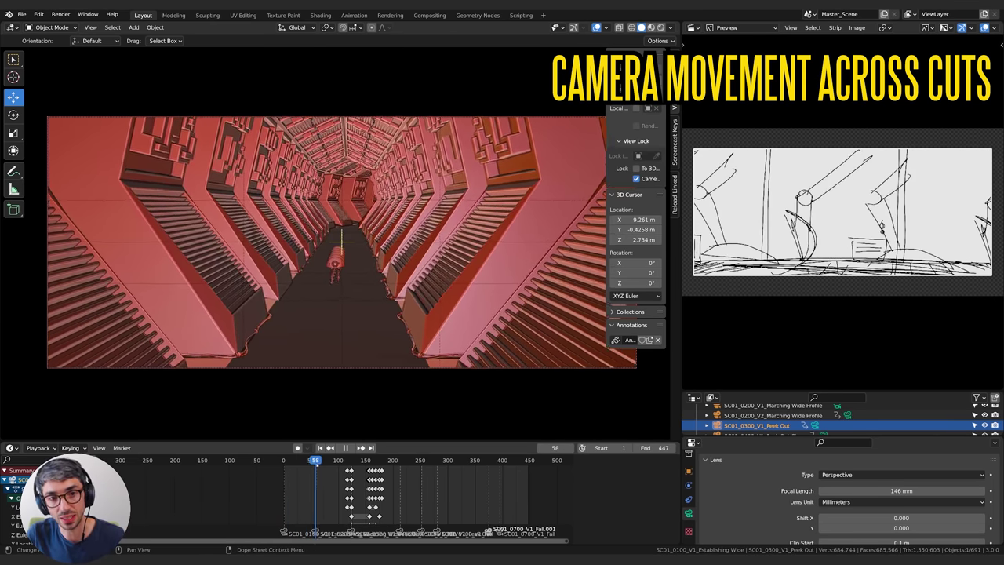
pyautogui.moveTo(316, 464); pyautogui.dragTo(315, 463)
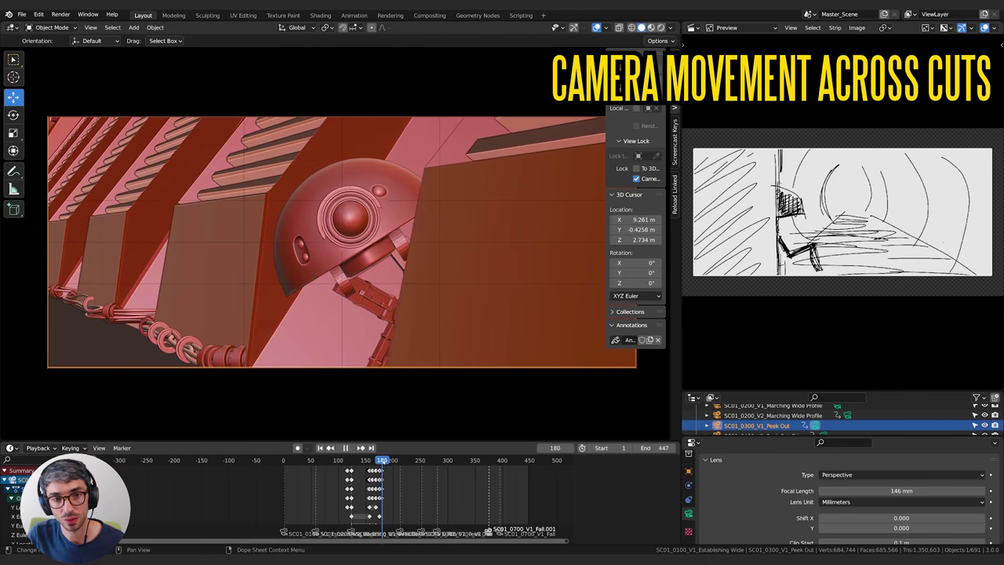
pyautogui.moveTo(389, 463); pyautogui.dragTo(378, 465)
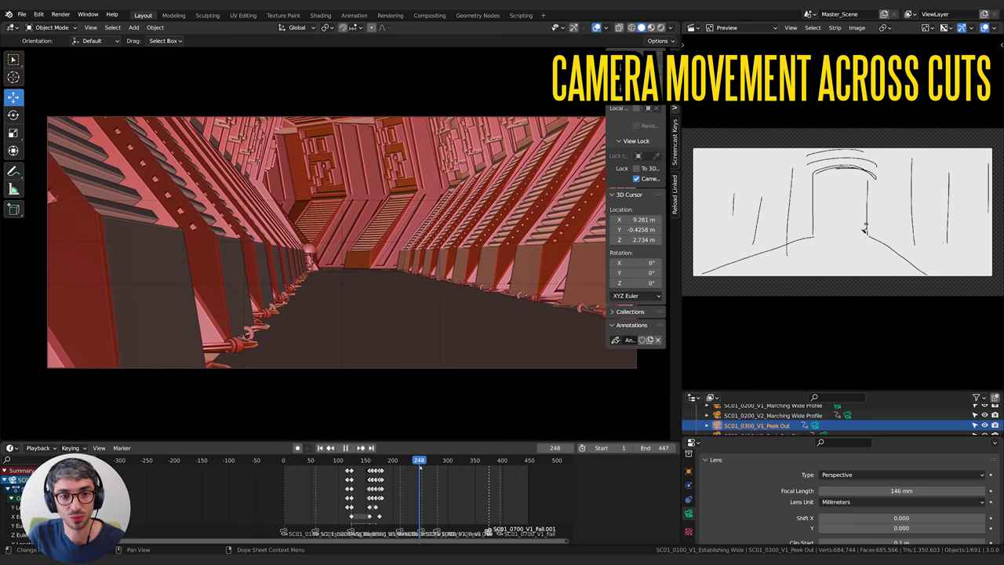
pyautogui.moveTo(424, 468); pyautogui.dragTo(349, 469)
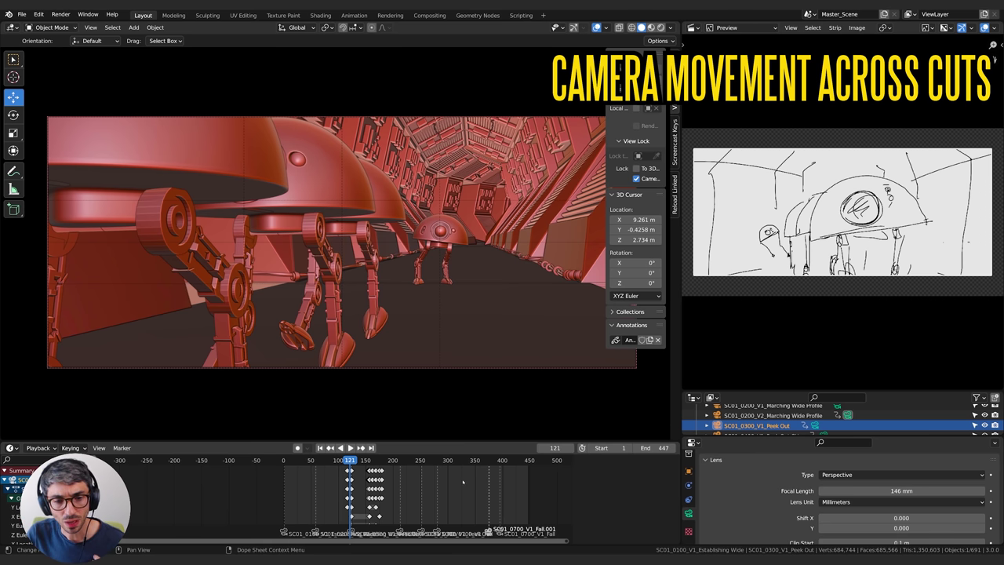
# Enlarge the animation editor, select the SC01_0200_V2_Marching Wide Profile camera at frame 79, and switch to the Graph Editor.
pyautogui.moveTo(448, 441); pyautogui.dragTo(493, 291)
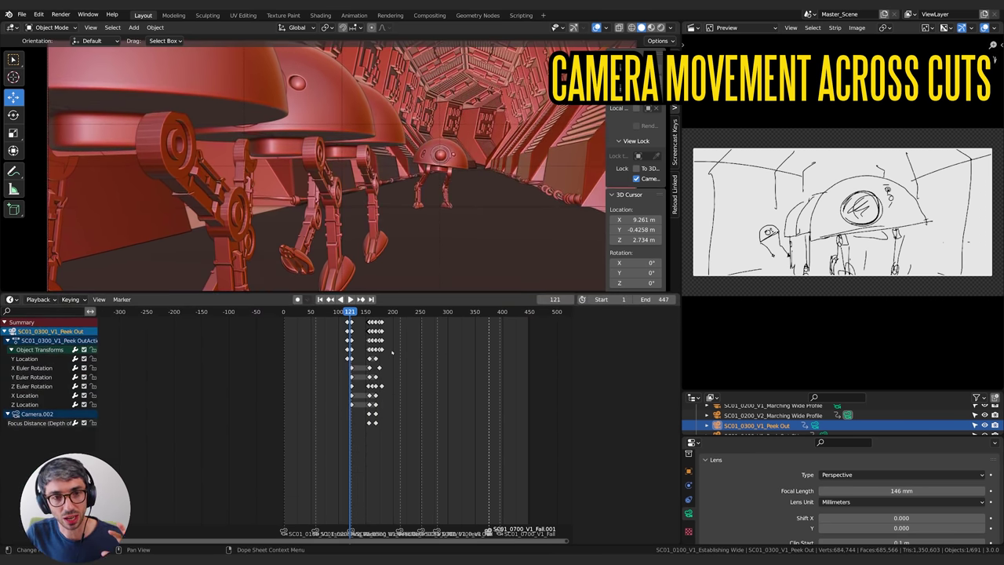
pyautogui.moveTo(342, 312)
pyautogui.mouseDown()
pyautogui.moveTo(314, 312)
pyautogui.moveTo(327, 312)
pyautogui.mouseUp()
pyautogui.click(789, 415)
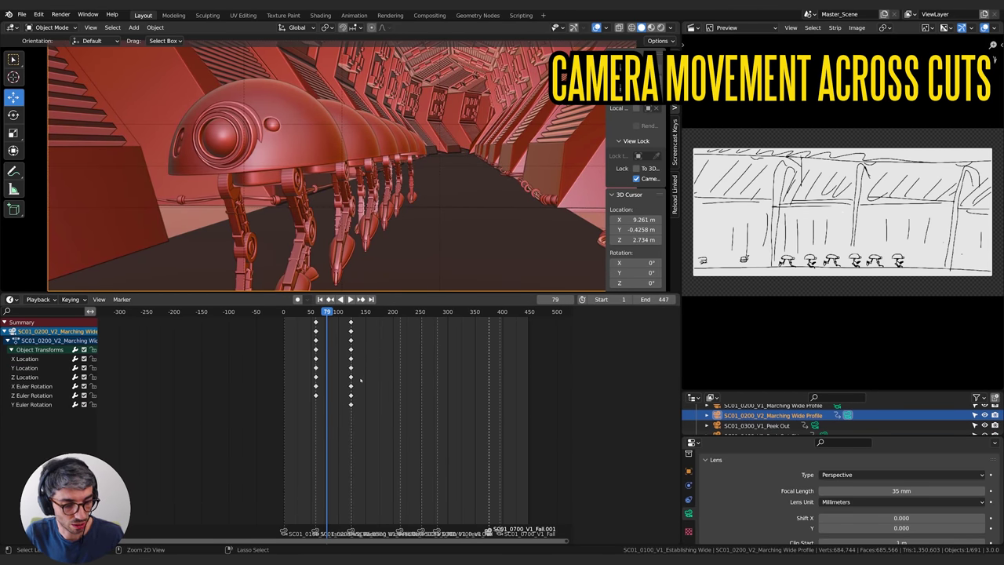
pyautogui.hotkey('ctrl', 'Tab')
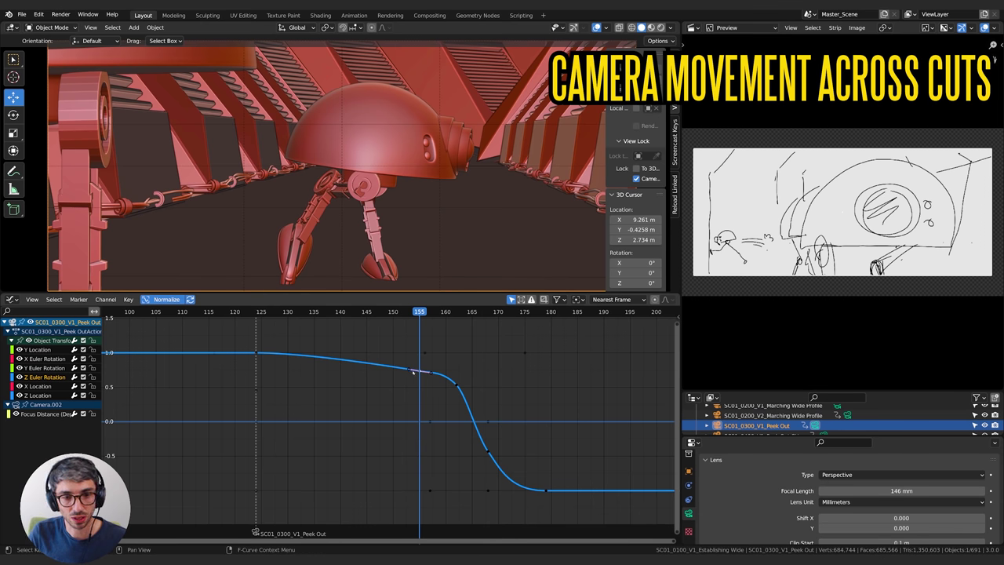
# Isolate the Peek Out camera's Z Euler Rotation curve and frame it from about frame 120 to 200.
pyautogui.press('a')
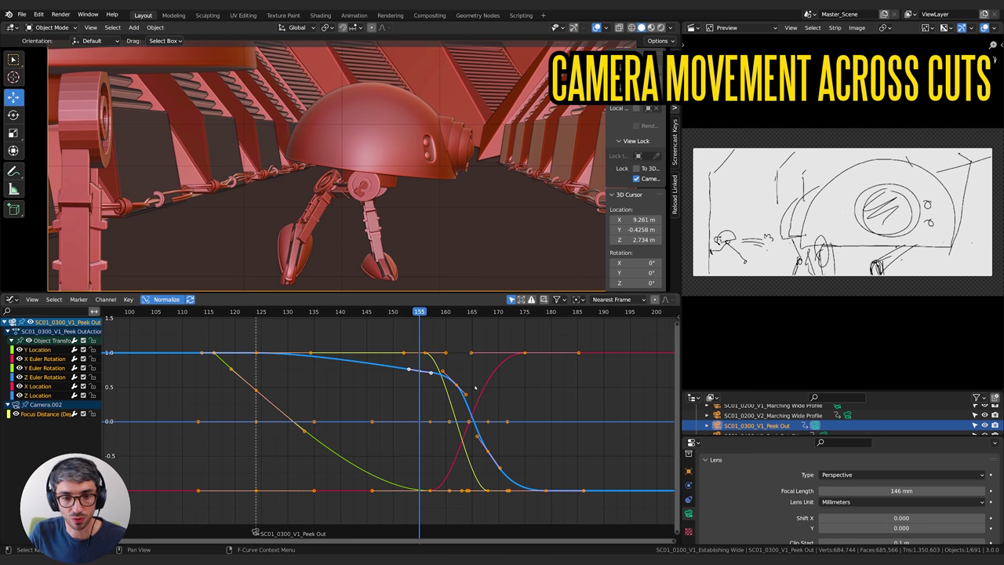
pyautogui.click(41, 380)
pyautogui.scroll(3, 414, 367)
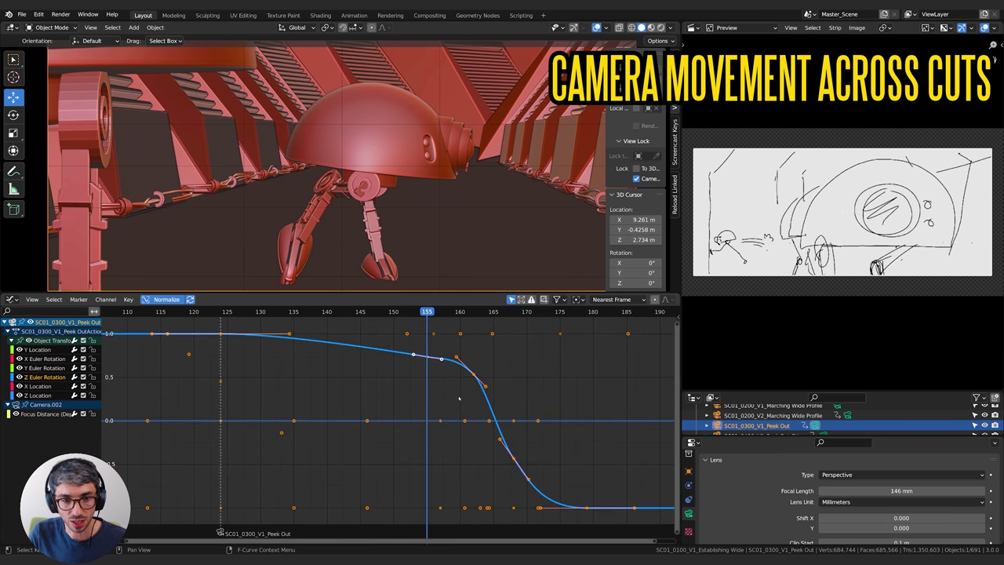
pyautogui.moveTo(414, 367); pyautogui.dragTo(358, 385, button='middle')
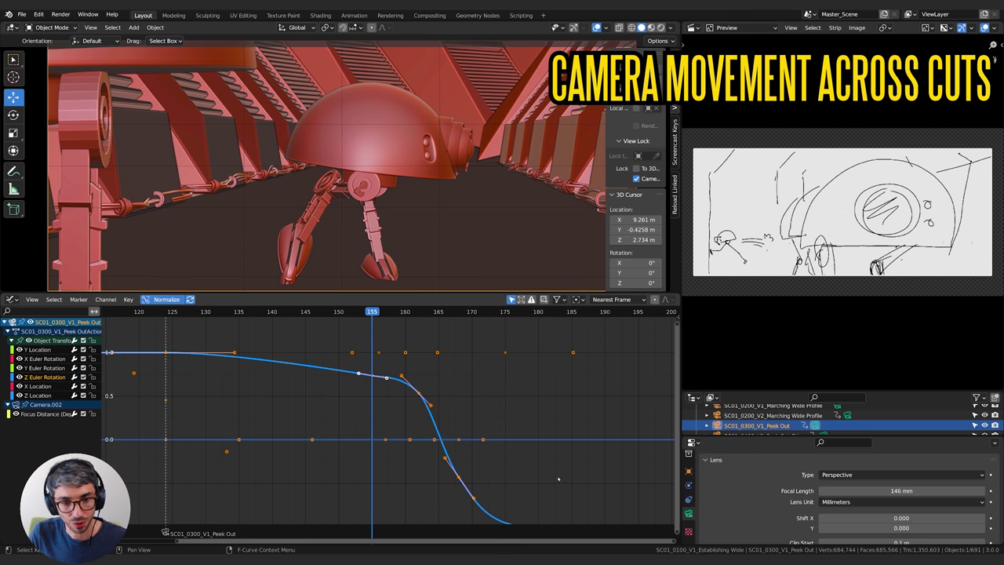
pyautogui.moveTo(552, 469); pyautogui.dragTo(540, 447, button='middle')
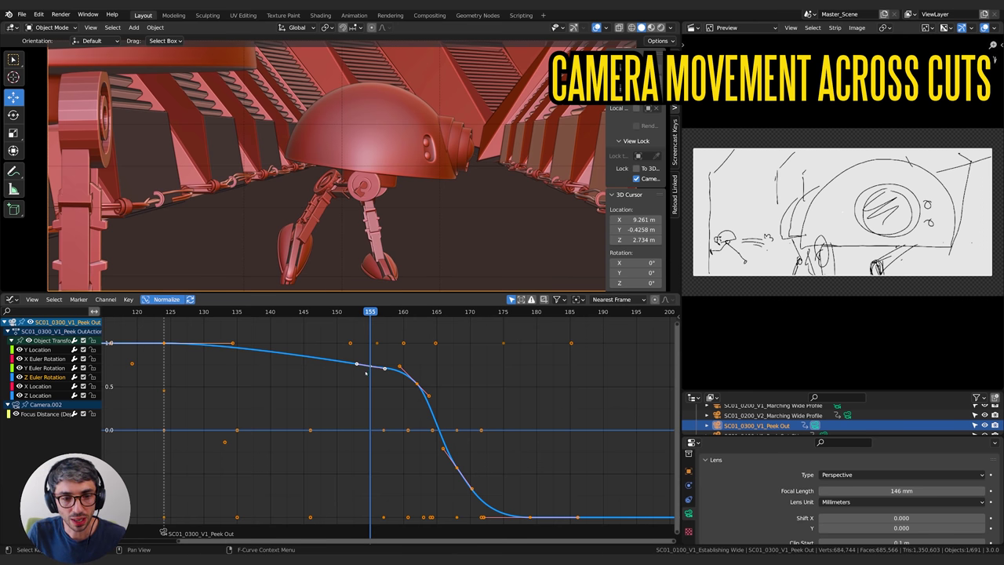
# Delete the Z Euler Rotation keyframe at frame 155 from the Peek Out camera's curve.
pyautogui.click(384, 368)
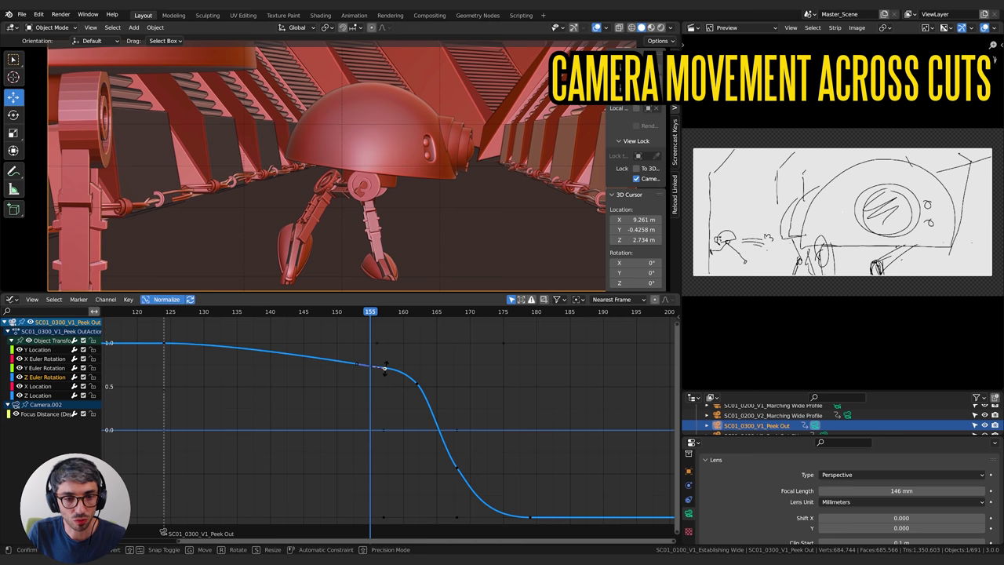
pyautogui.press('r')
pyautogui.click(386, 368)
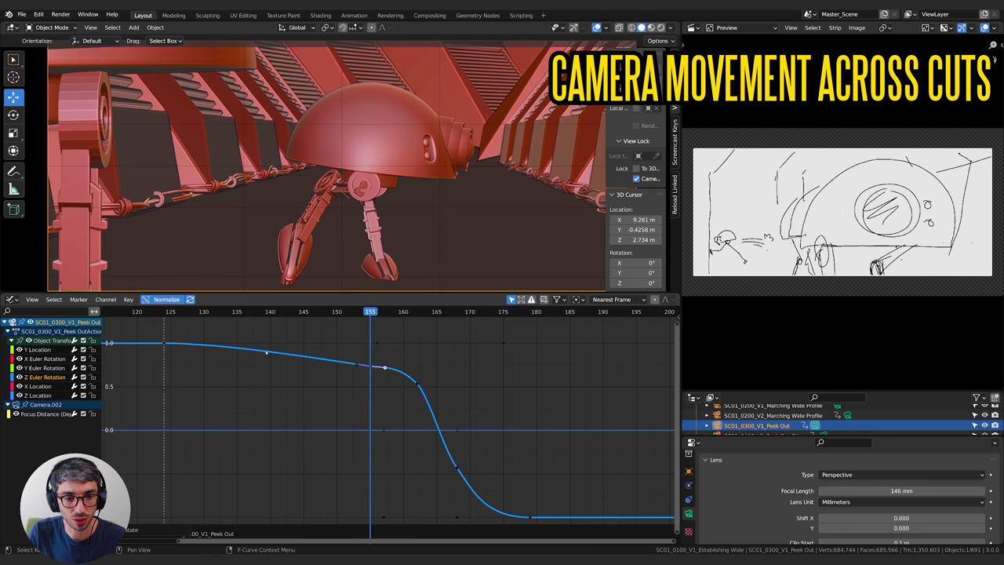
pyautogui.moveTo(345, 357); pyautogui.dragTo(364, 374)
pyautogui.press('x')
pyautogui.click(368, 367)
# Lengthen both handles of the Z Euler Rotation key at about frame 162 to soften the start of the pan.
pyautogui.click(417, 385)
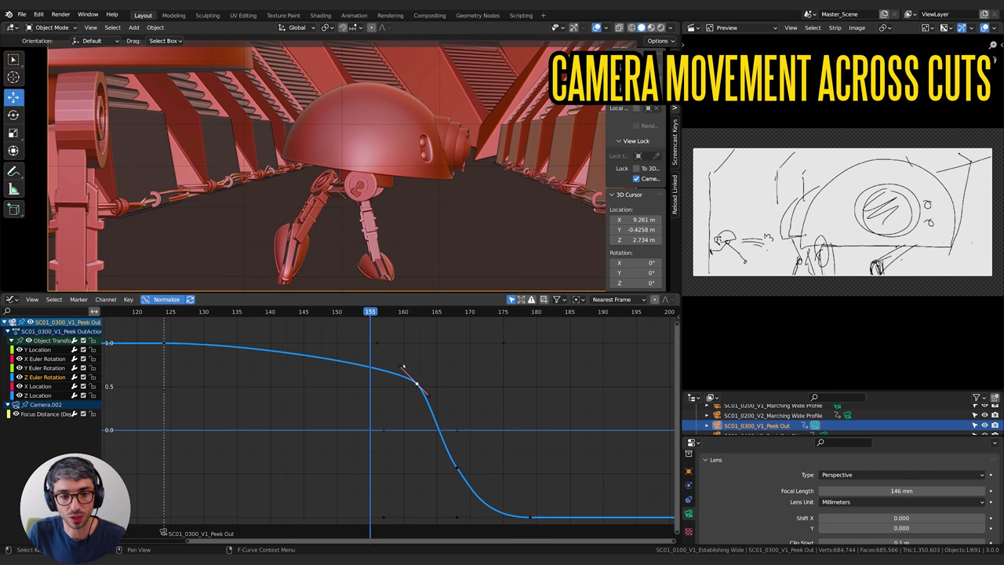
pyautogui.moveTo(427, 396); pyautogui.dragTo(437, 399)
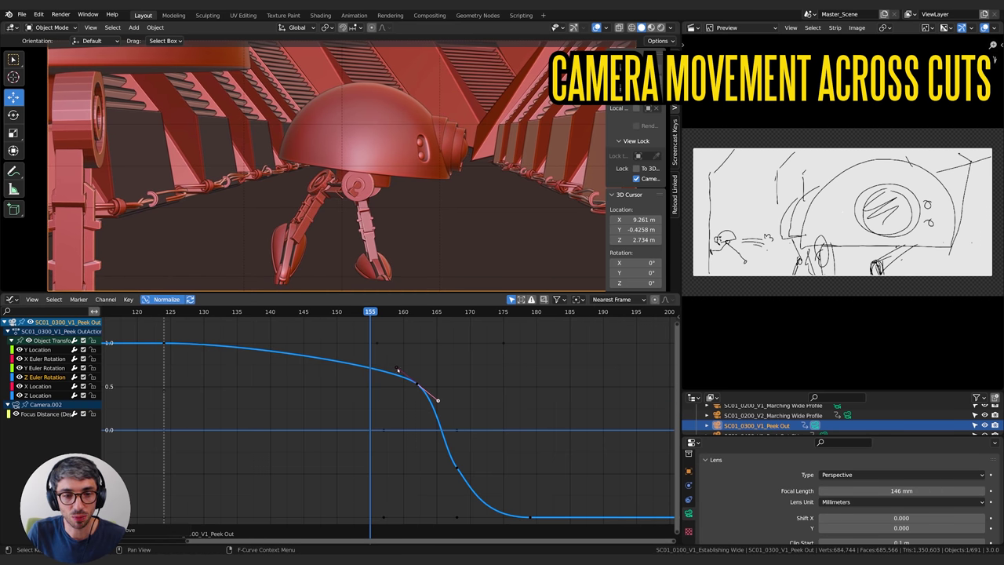
pyautogui.moveTo(397, 369); pyautogui.dragTo(393, 365)
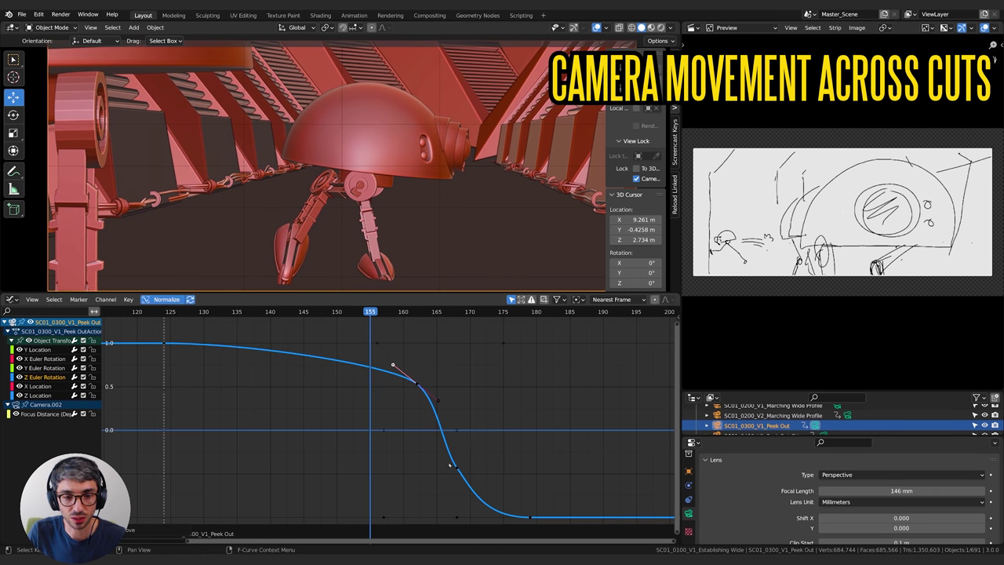
# Rotate the handles of the Z Euler Rotation key at about frame 168 to smooth the steep part of the curve.
pyautogui.click(474, 486)
pyautogui.press('r')
pyautogui.click(475, 496)
pyautogui.press('r')
pyautogui.click(475, 499)
pyautogui.press('r')
pyautogui.click(476, 495)
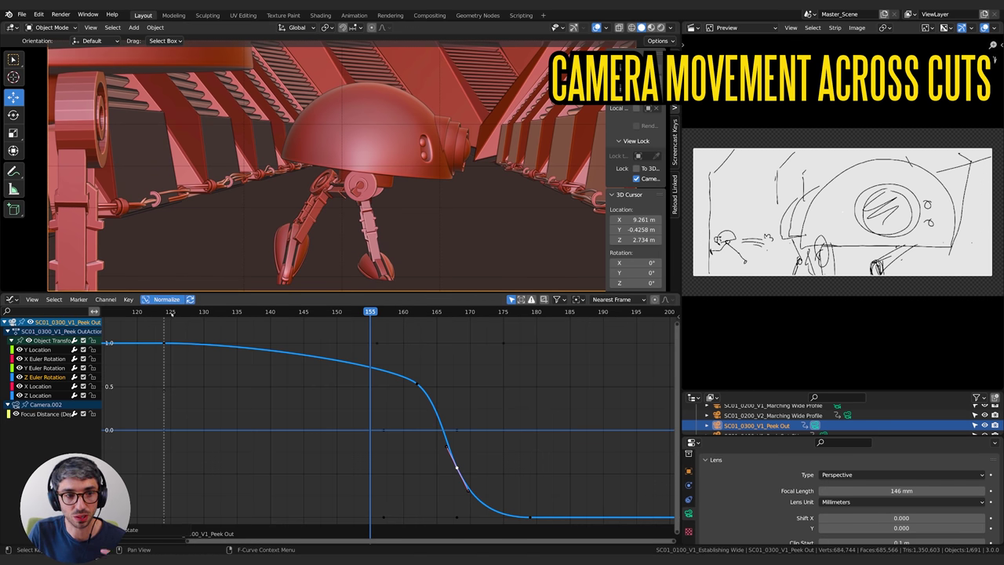
# Play the Peek Out shot through to frame 185 to check the reshaped camera pan.
pyautogui.moveTo(176, 312); pyautogui.dragTo(390, 396)
pyautogui.press('space')
pyautogui.press('space')
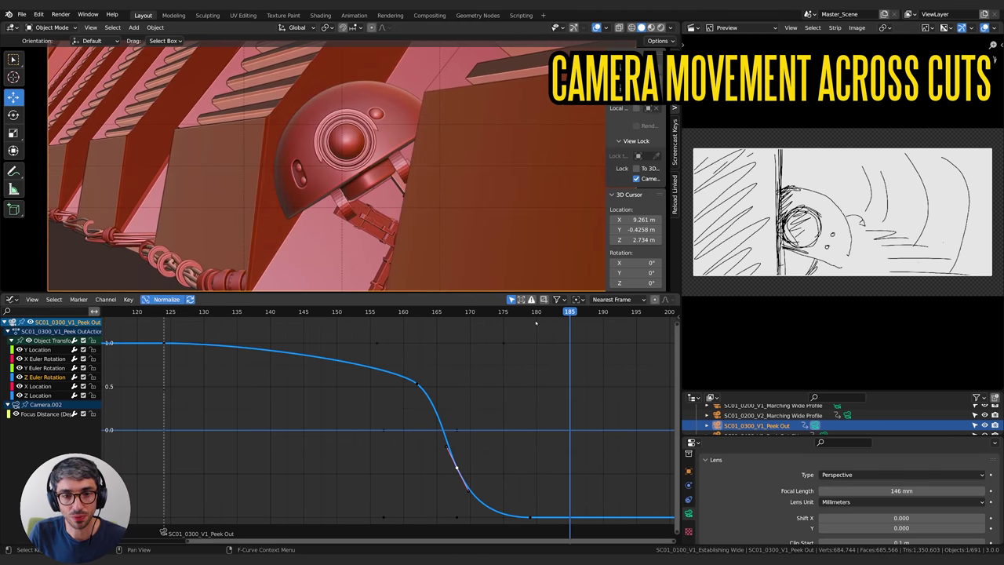
# Select the final Z Euler Rotation key at about frame 179 and try shortening its handles along the time axis.
pyautogui.moveTo(538, 320)
pyautogui.mouseDown()
pyautogui.moveTo(442, 324)
pyautogui.moveTo(549, 323)
pyautogui.mouseUp()
pyautogui.moveTo(514, 496); pyautogui.dragTo(496, 438, button='middle')
pyautogui.click(489, 480)
pyautogui.click(409, 436)
pyautogui.click(483, 485)
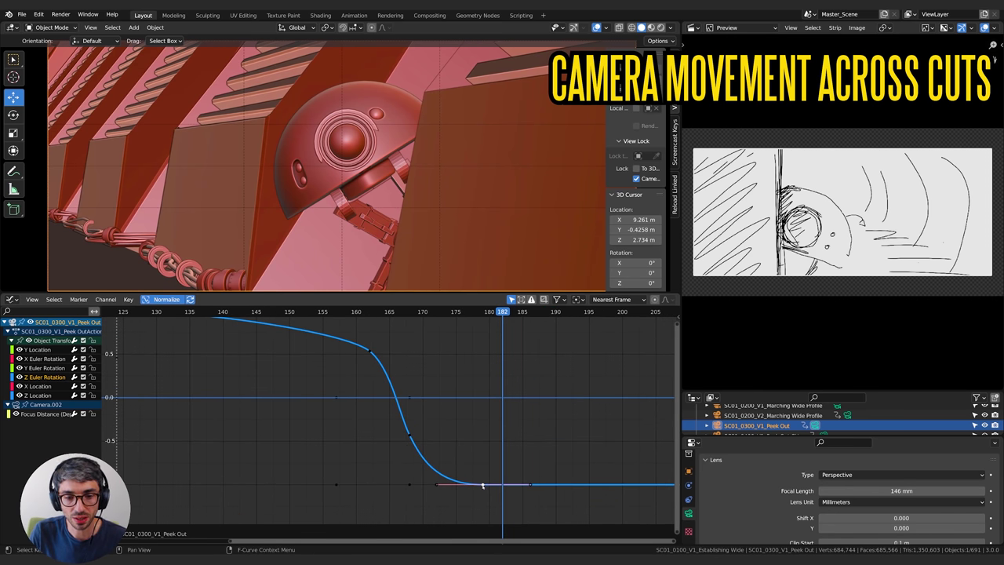
pyautogui.press('g')
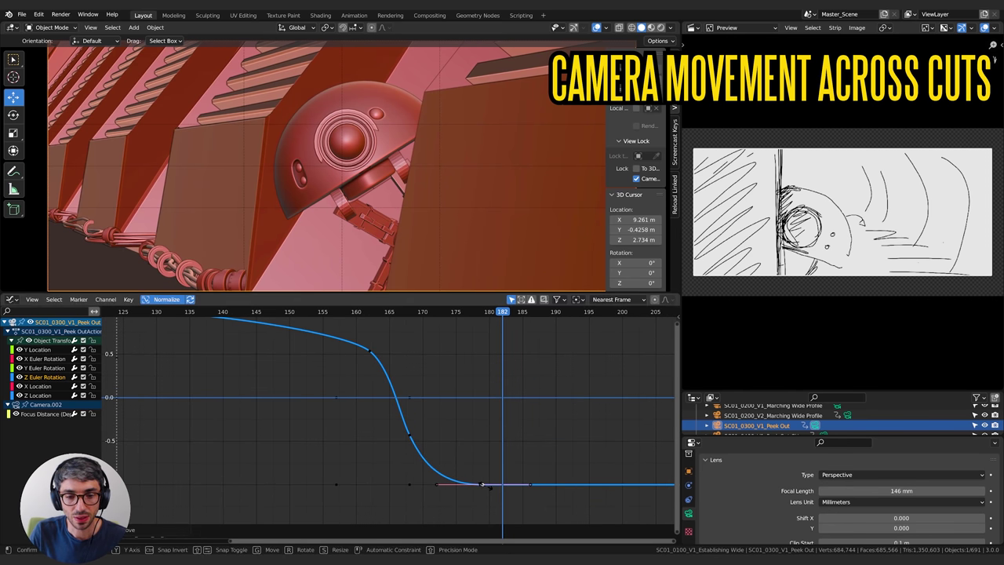
pyautogui.click(488, 484)
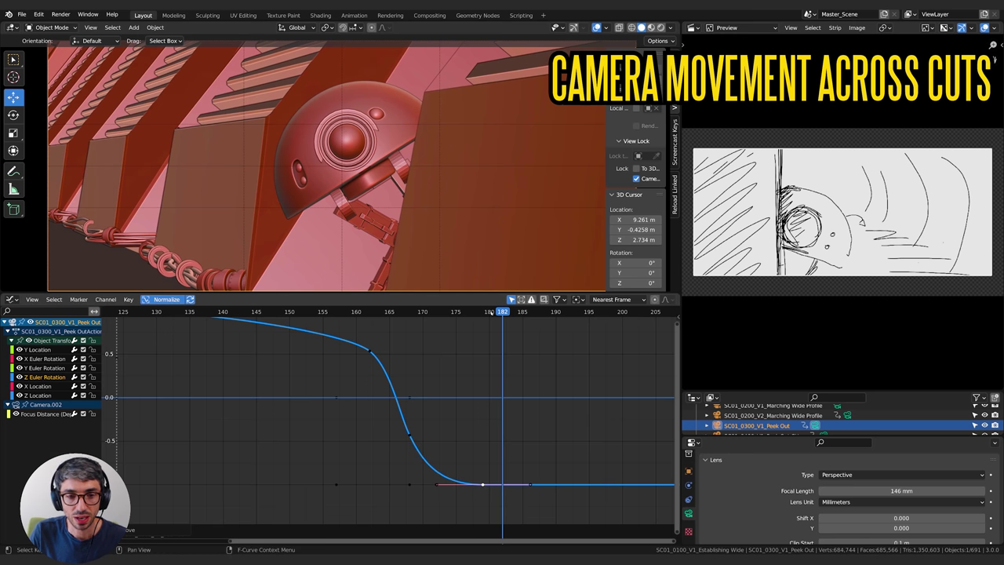
pyautogui.moveTo(480, 314); pyautogui.dragTo(450, 317)
pyautogui.press('s')
pyautogui.press('x')
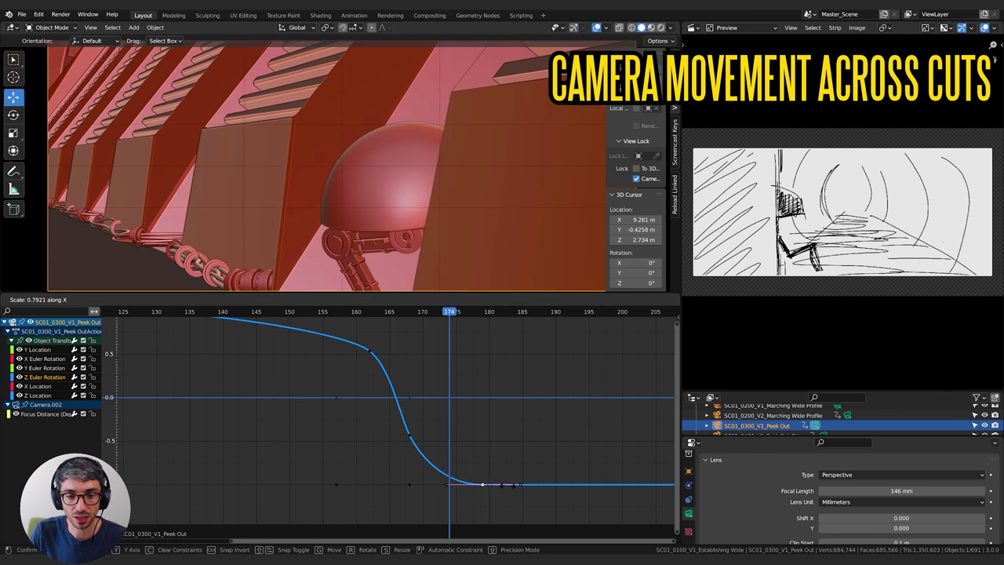
pyautogui.click(490, 484)
# Try ending the pan abruptly by moving the final Z Euler Rotation key to about frame 173, and play the result.
pyautogui.press('g')
pyautogui.press('x')
pyautogui.click(447, 487)
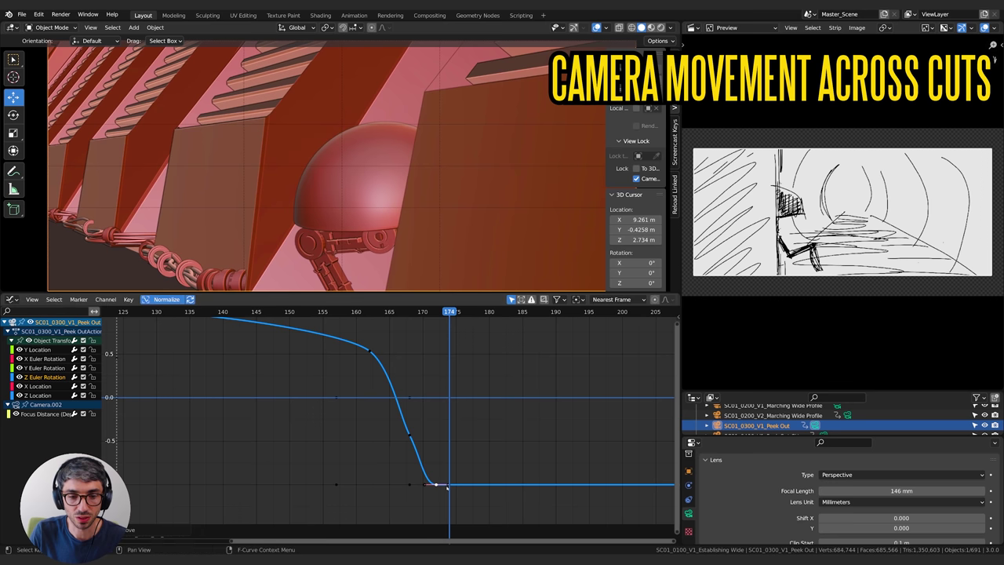
pyautogui.press('g')
pyautogui.press('x')
pyautogui.click(444, 485)
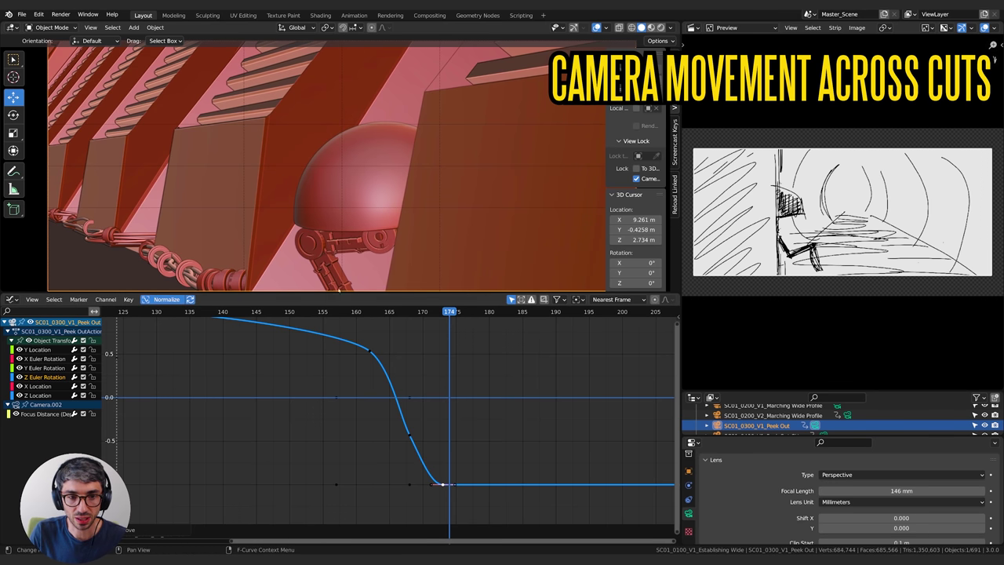
pyautogui.press('space')
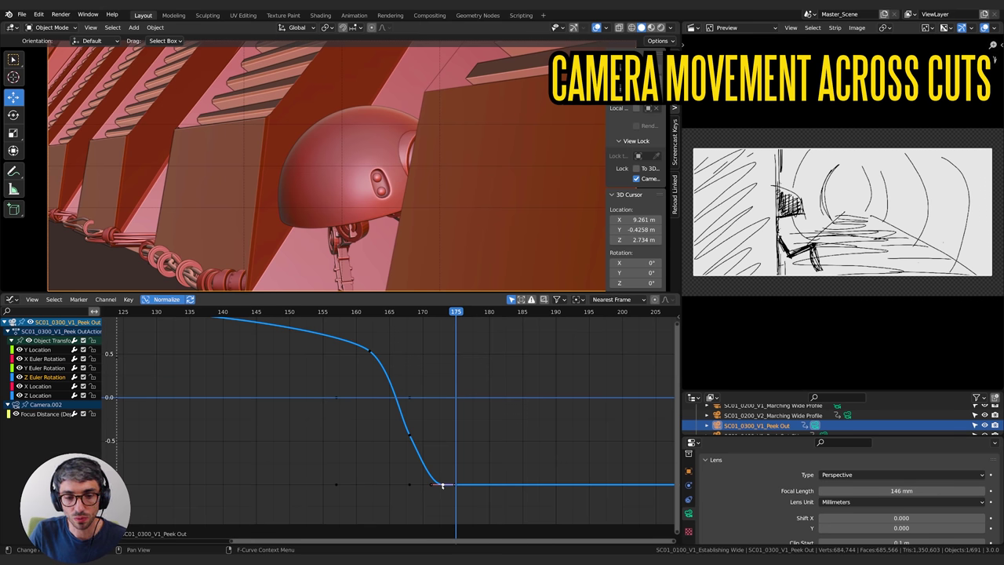
# Move the final Z Euler Rotation key to frame 180 with longer handles along the time axis, and replay the Peek Out shot.
pyautogui.moveTo(442, 485); pyautogui.dragTo(487, 486)
pyautogui.press('s')
pyautogui.press('x')
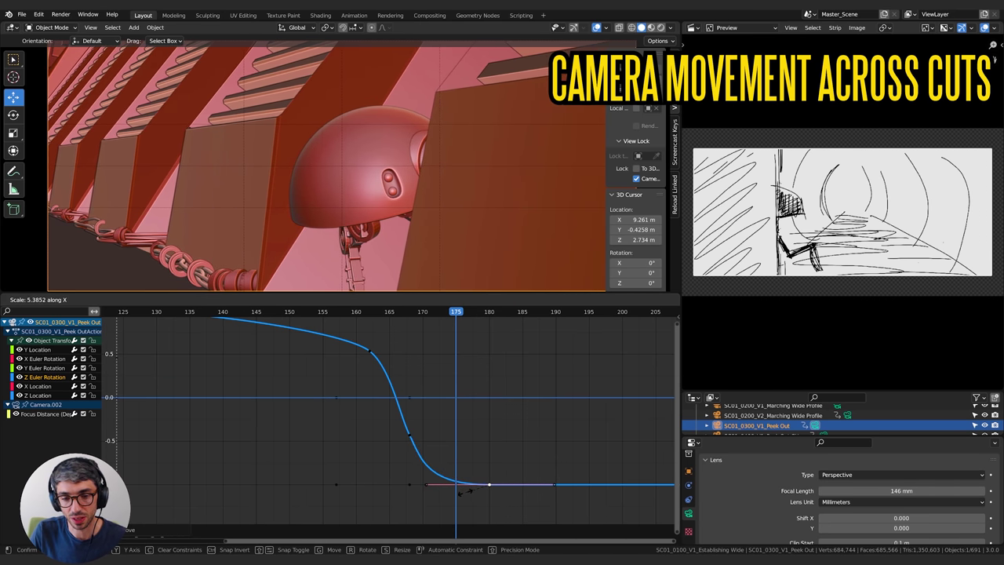
pyautogui.click(467, 490)
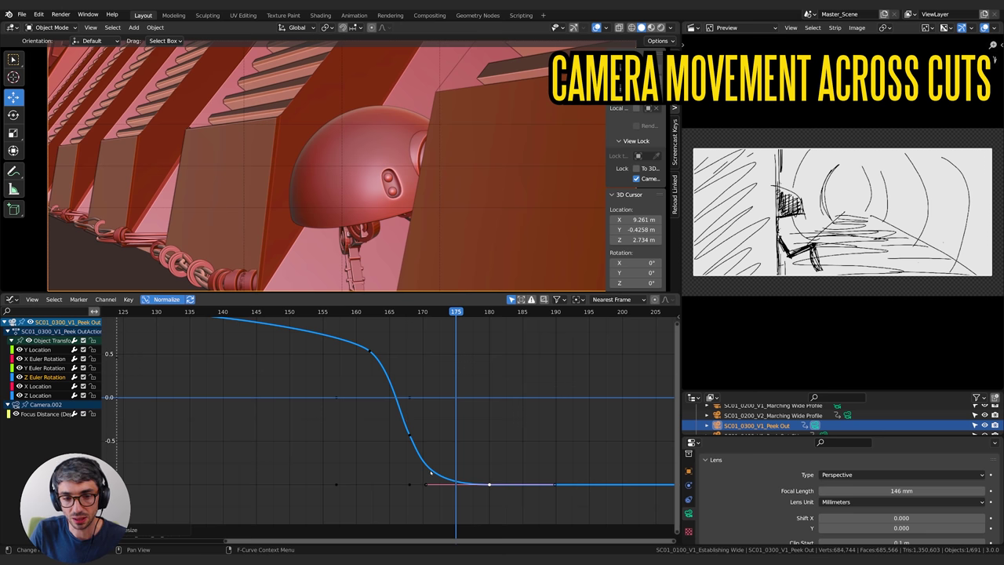
pyautogui.moveTo(456, 312)
pyautogui.mouseDown()
pyautogui.moveTo(411, 313)
pyautogui.moveTo(473, 313)
pyautogui.mouseUp()
pyautogui.press('space')
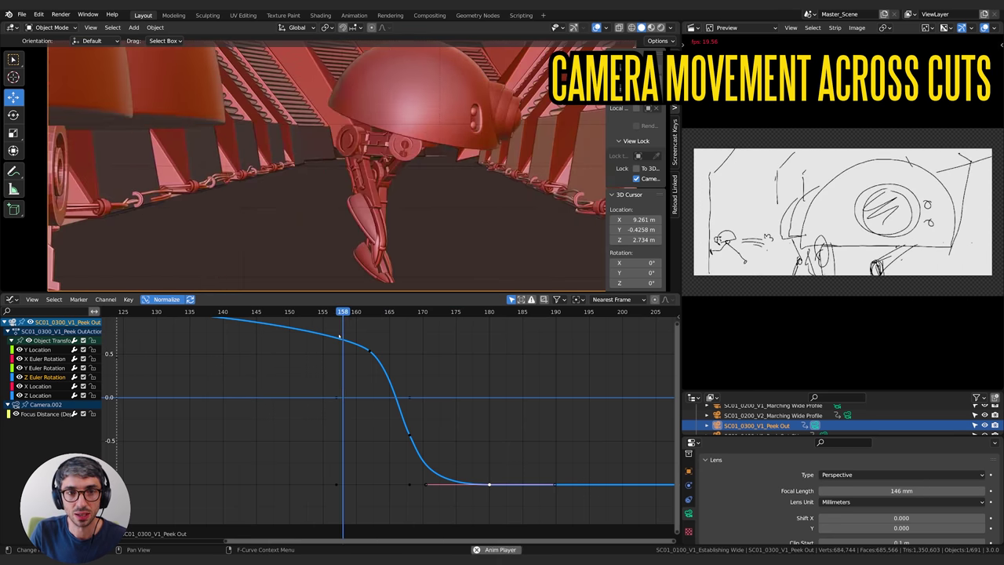